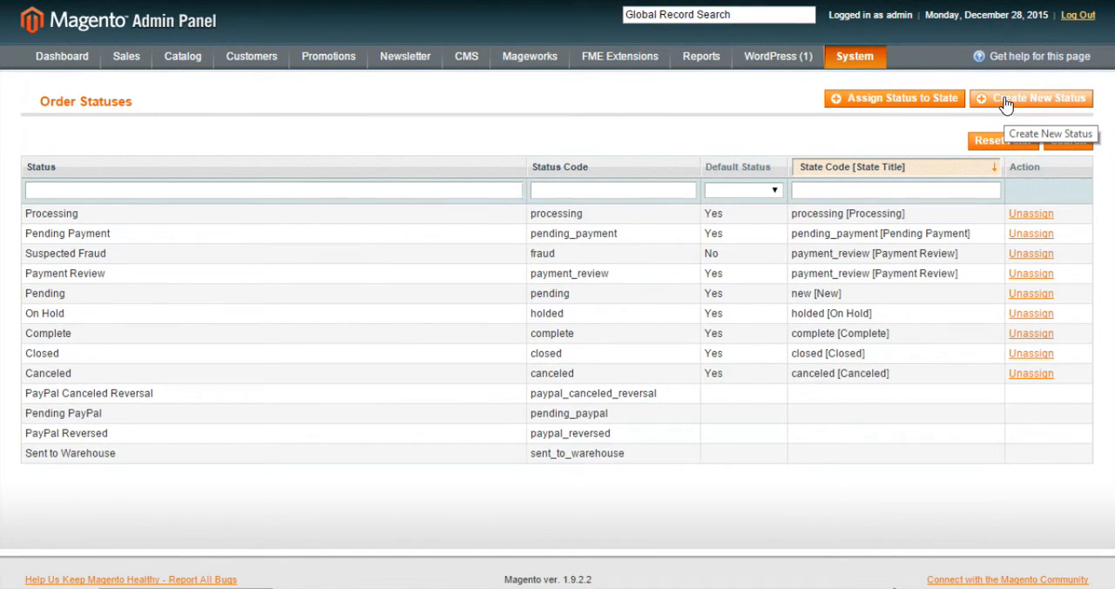
Start a new order status and enter sent_to_warehouse as its status code.
{"action": "left_click", "coordinate": [1051, 103]}
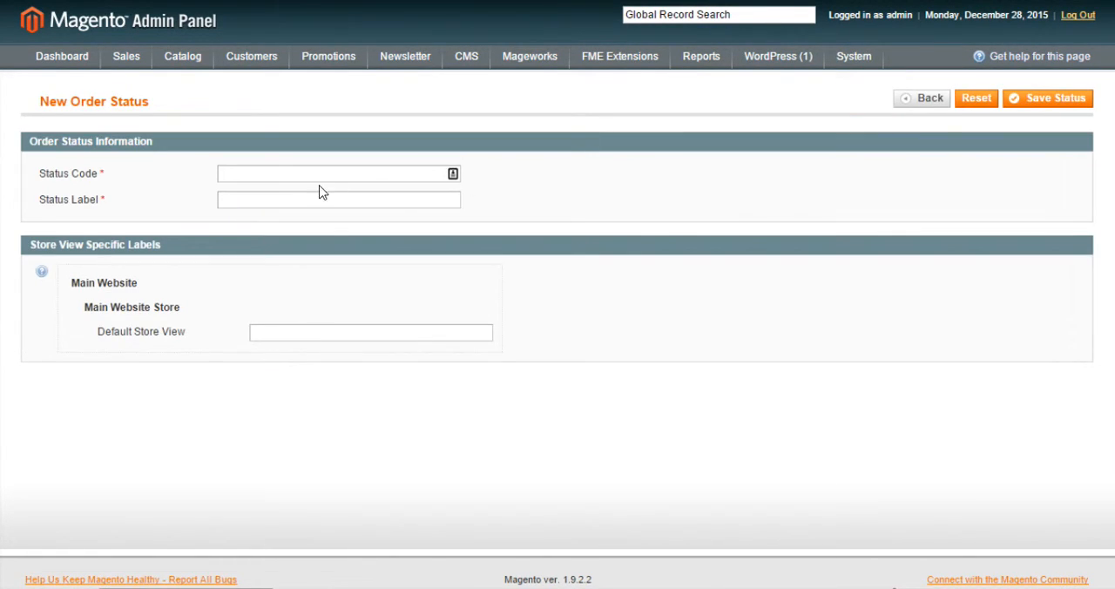
{"action": "left_click", "coordinate": [297, 177]}
{"action": "type", "text": "Sent t"}
{"action": "key", "text": "BackSpace"}
{"action": "key", "text": "BackSpace"}
{"action": "key", "text": "BackSpace"}
{"action": "key", "text": "BackSpace"}
{"action": "key", "text": "BackSpace"}
{"action": "key", "text": "BackSpace"}
{"action": "type", "text": "sent_"}
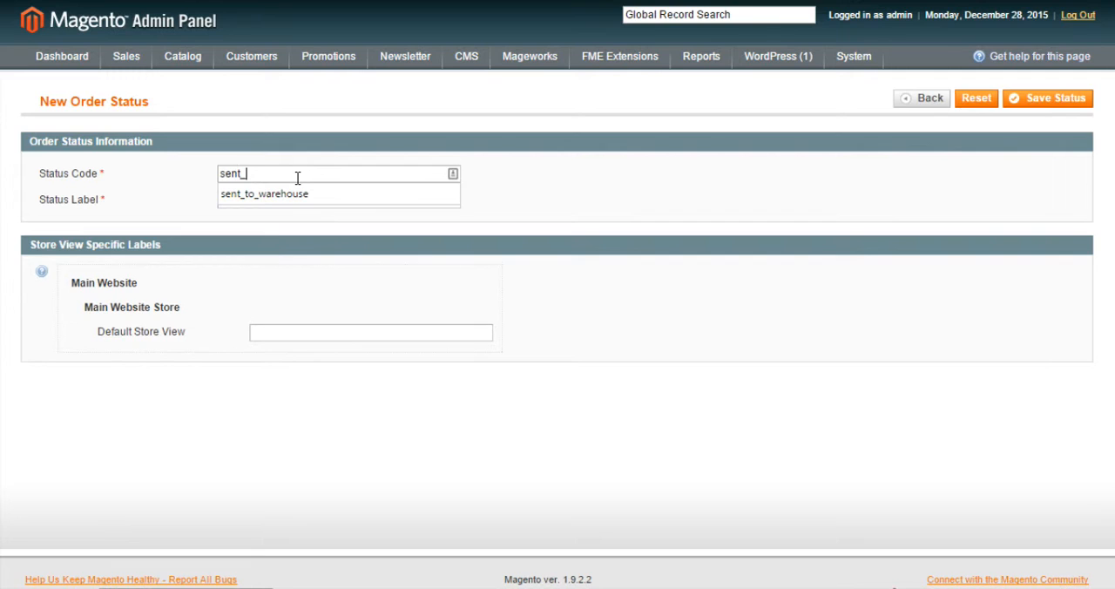
{"action": "type", "text": "to_warehouse"}
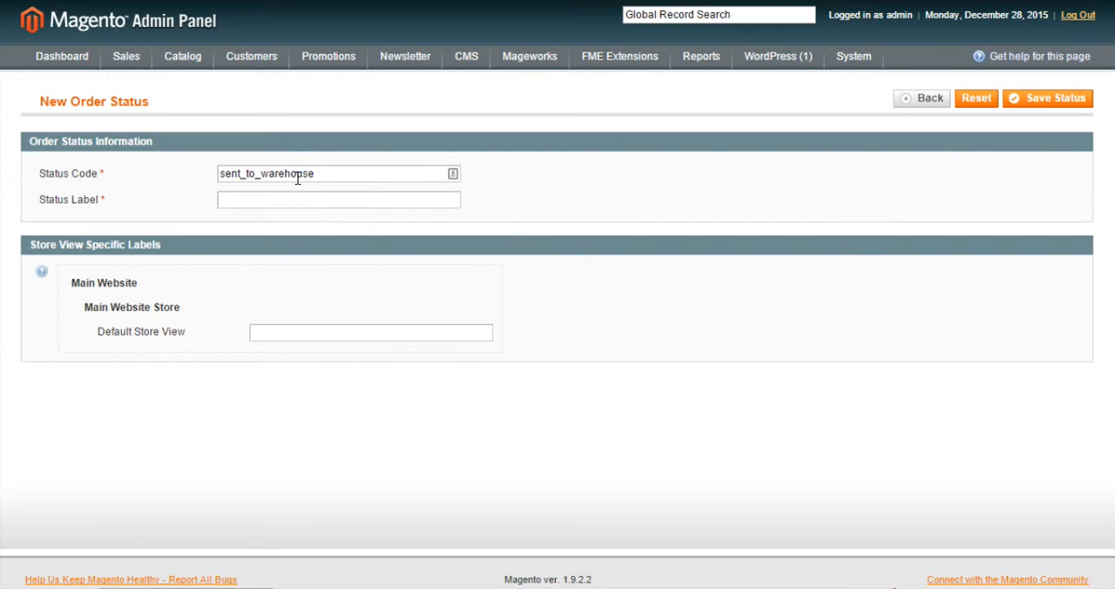
Label the new status "Sent to Warehouse" and try to save it.
{"action": "key", "text": "Tab"}
{"action": "type", "text": "Sent"}
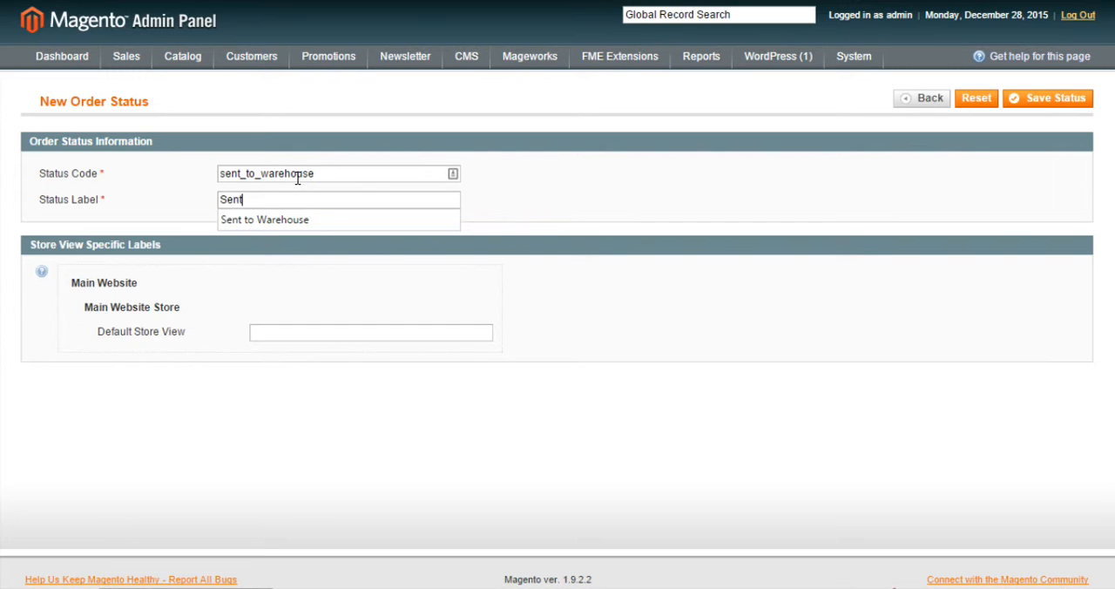
{"action": "type", "text": " to Warehouse"}
{"action": "left_click", "coordinate": [764, 117]}
{"action": "left_click", "coordinate": [1038, 101]}
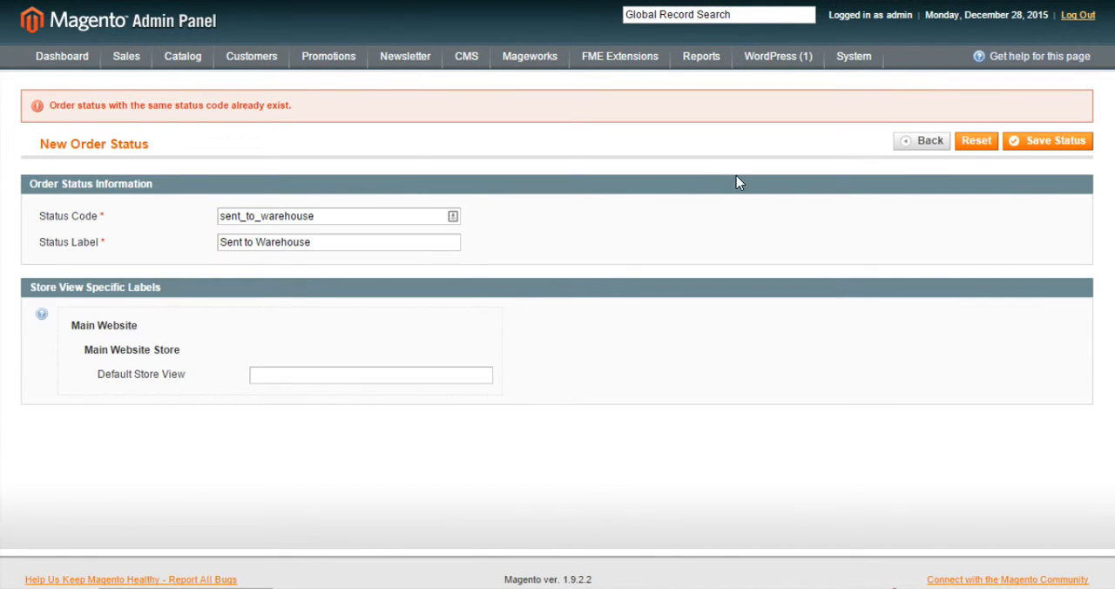
Return to the order statuses list, check the label settings of the existing Sent to Warehouse status, and go back to the list.
{"action": "left_click", "coordinate": [910, 154]}
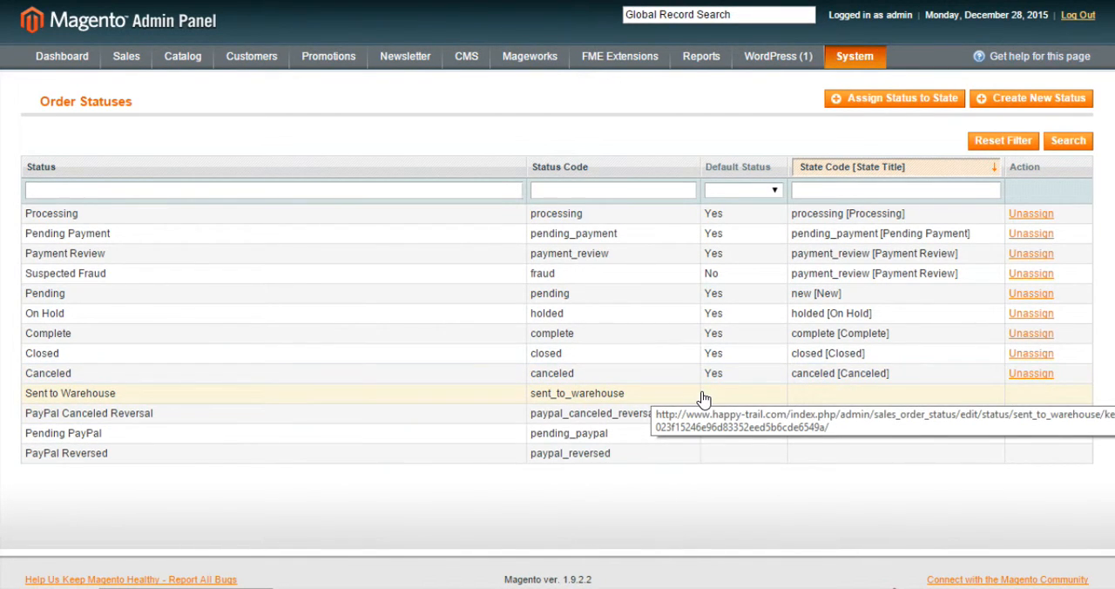
{"action": "left_click", "coordinate": [439, 397]}
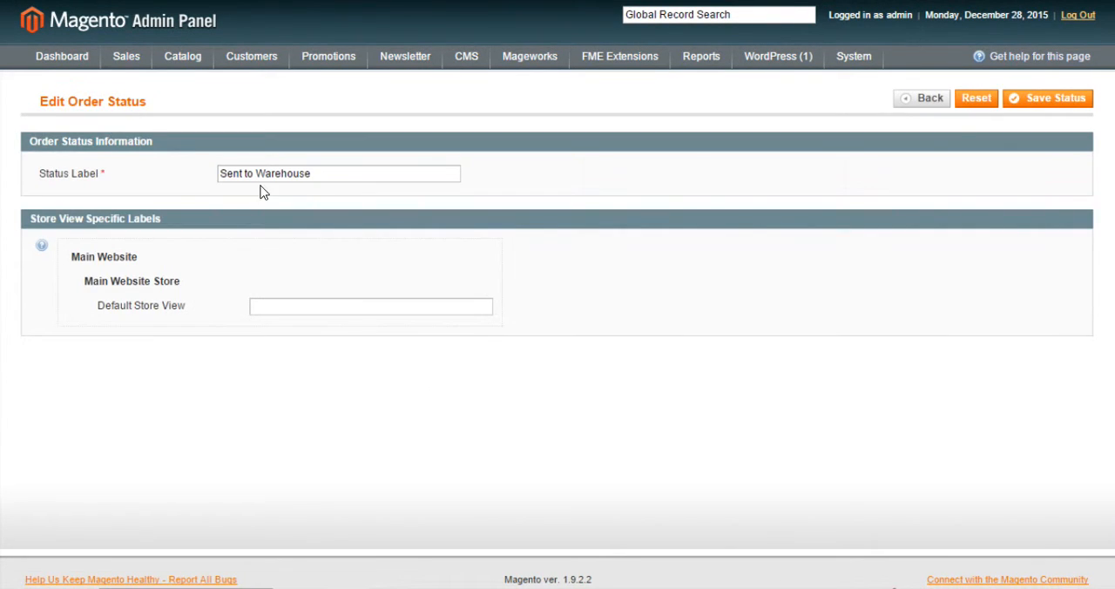
{"action": "left_click", "coordinate": [933, 98]}
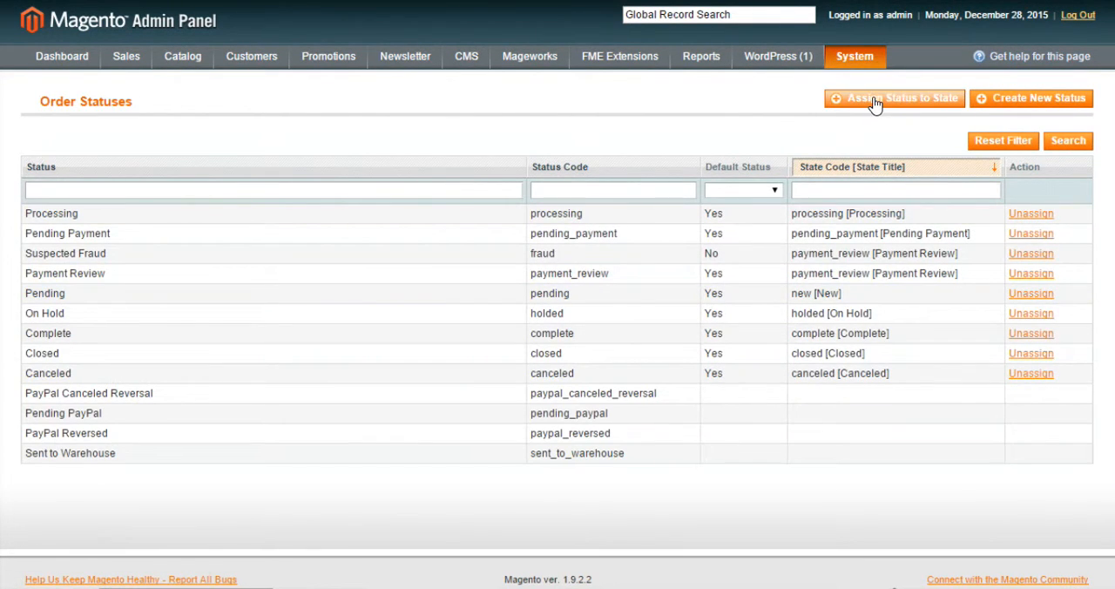
Assign the Sent to Warehouse status to the Processing state, not as default, and save the assignment.
{"action": "left_click", "coordinate": [875, 105]}
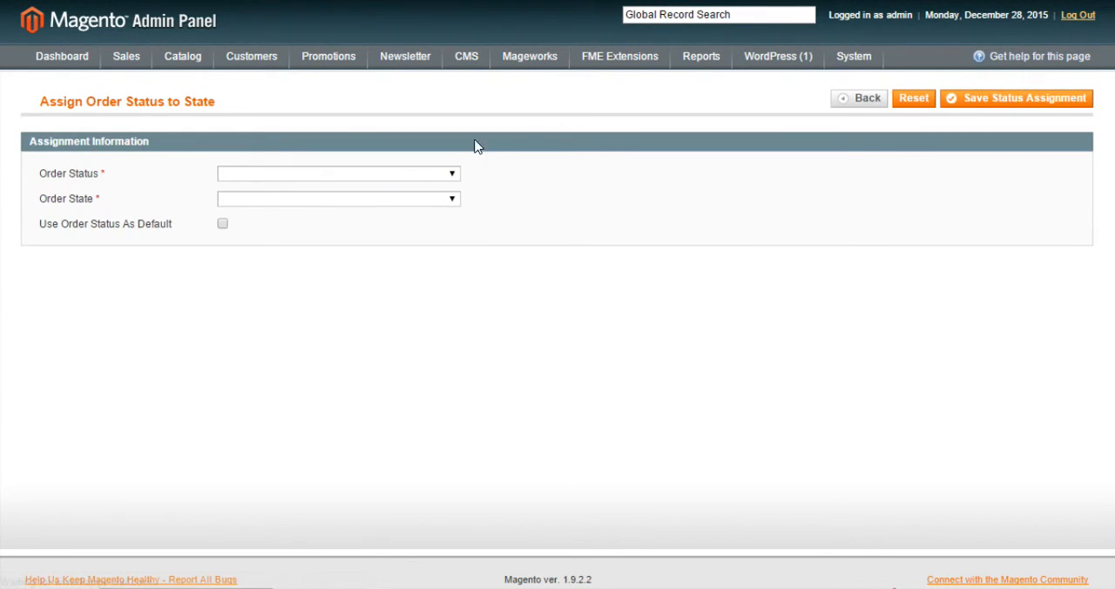
{"action": "left_click", "coordinate": [374, 173]}
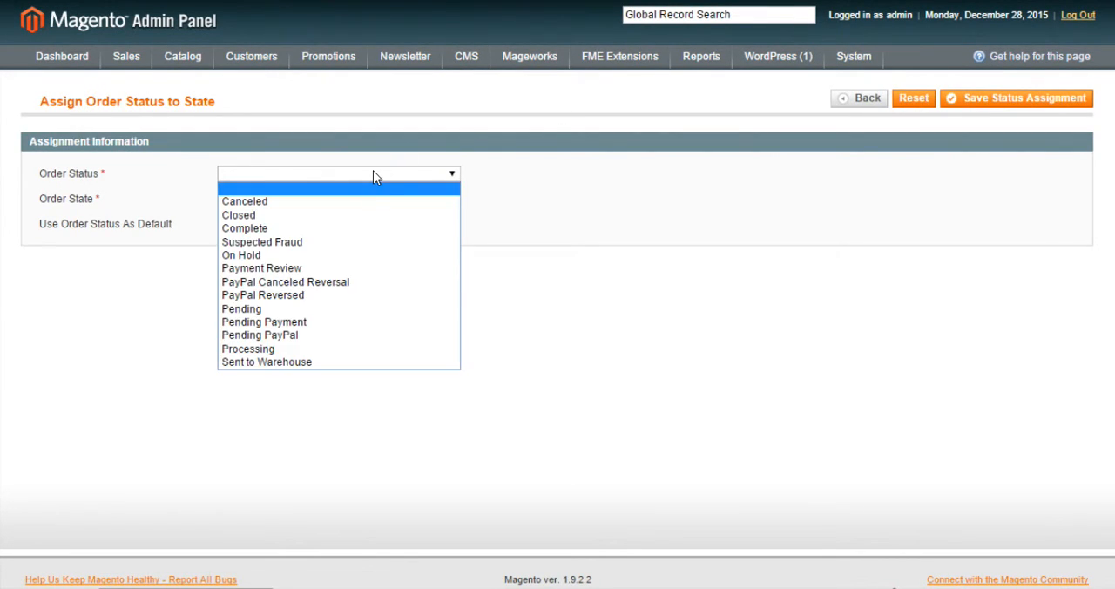
{"action": "left_click", "coordinate": [306, 361]}
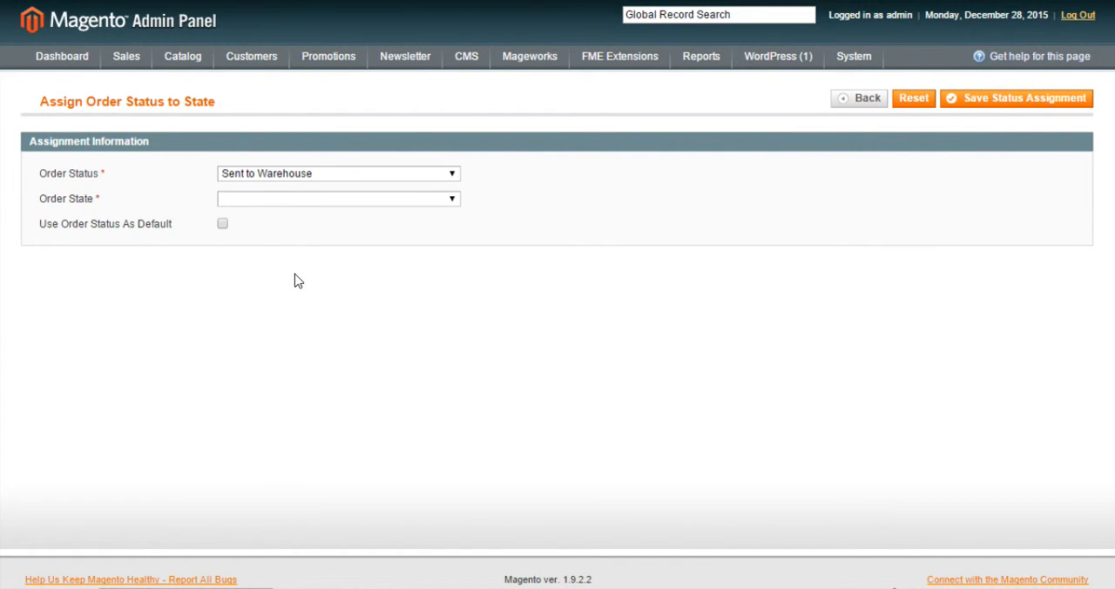
{"action": "left_click", "coordinate": [305, 203]}
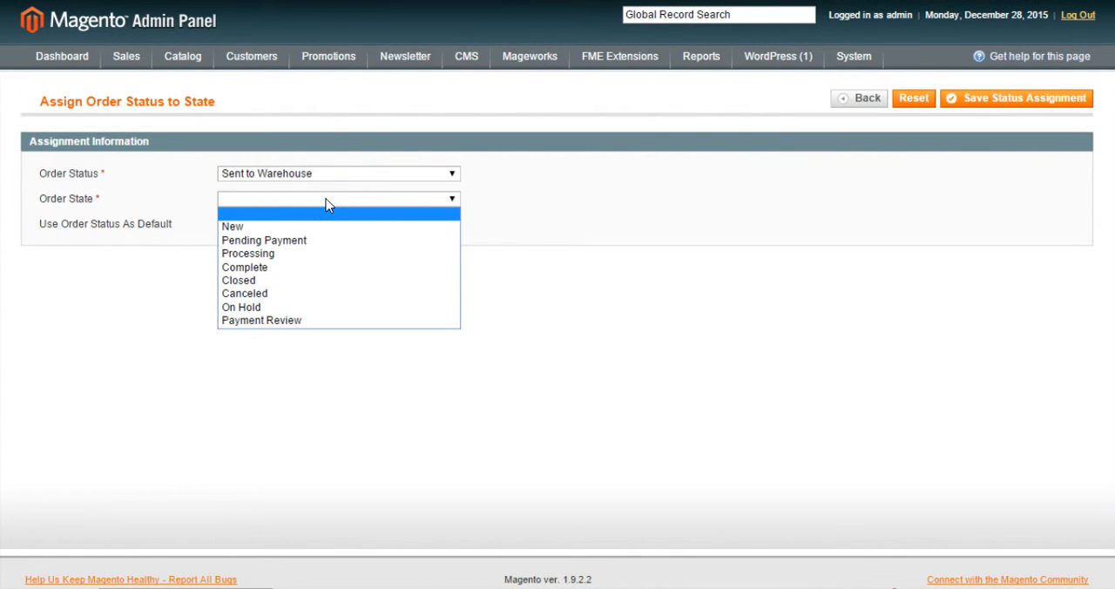
{"action": "left_click", "coordinate": [319, 254]}
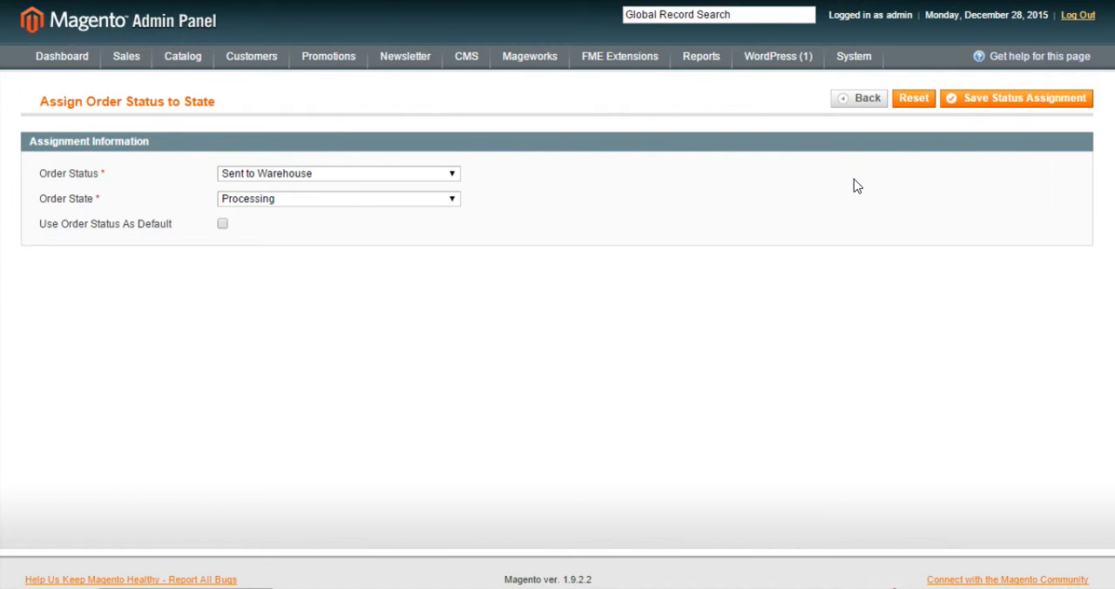
{"action": "left_click", "coordinate": [994, 102]}
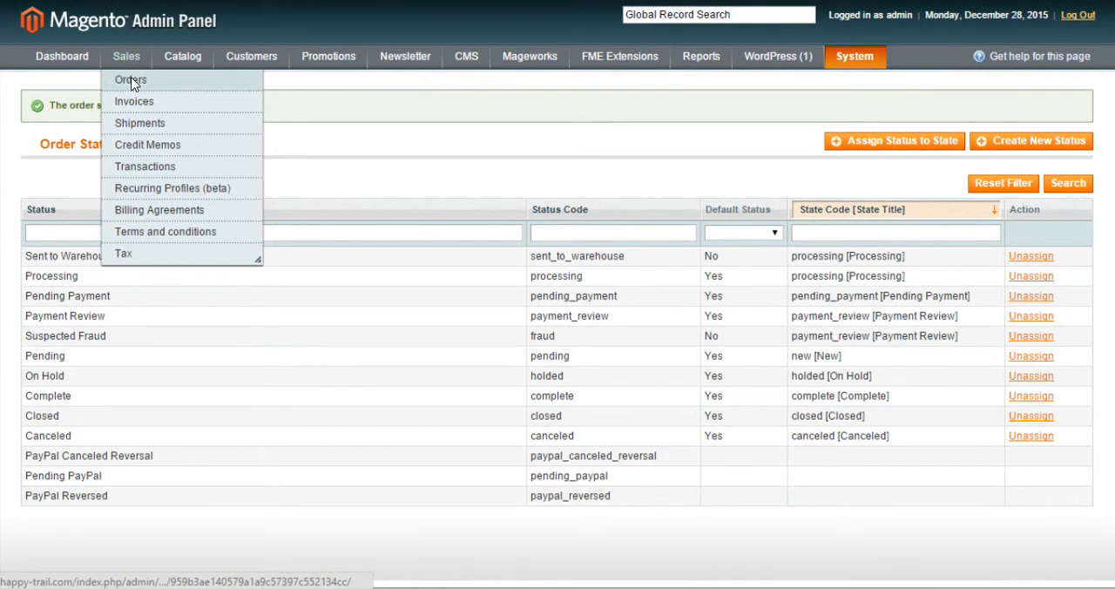
Open the most recent sales order and examine its details down to the status selection in the comments history.
{"action": "left_click", "coordinate": [131, 81]}
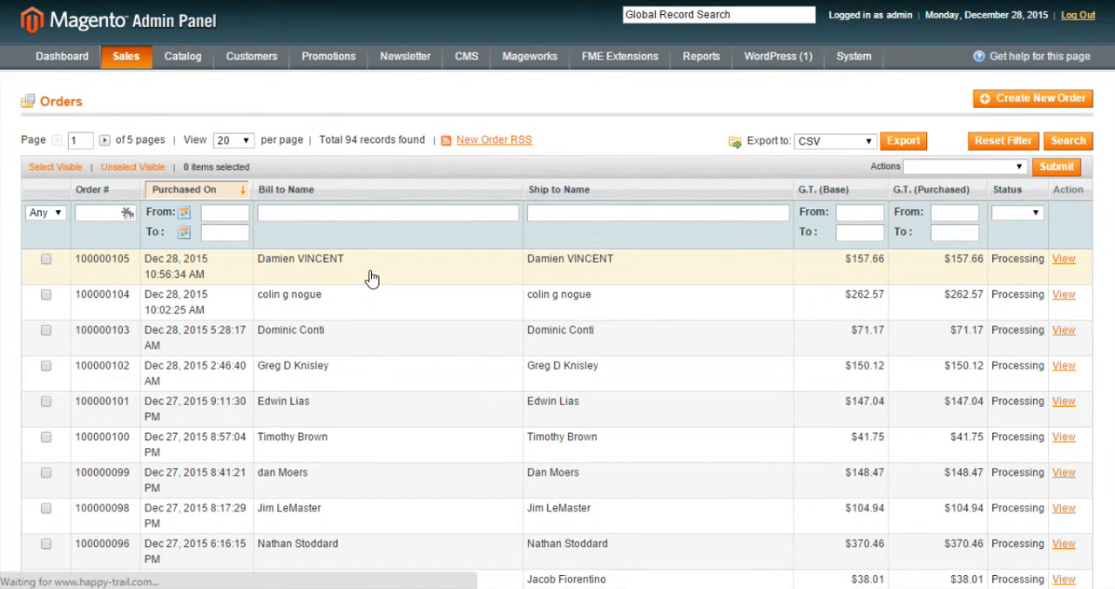
{"action": "left_click", "coordinate": [371, 277]}
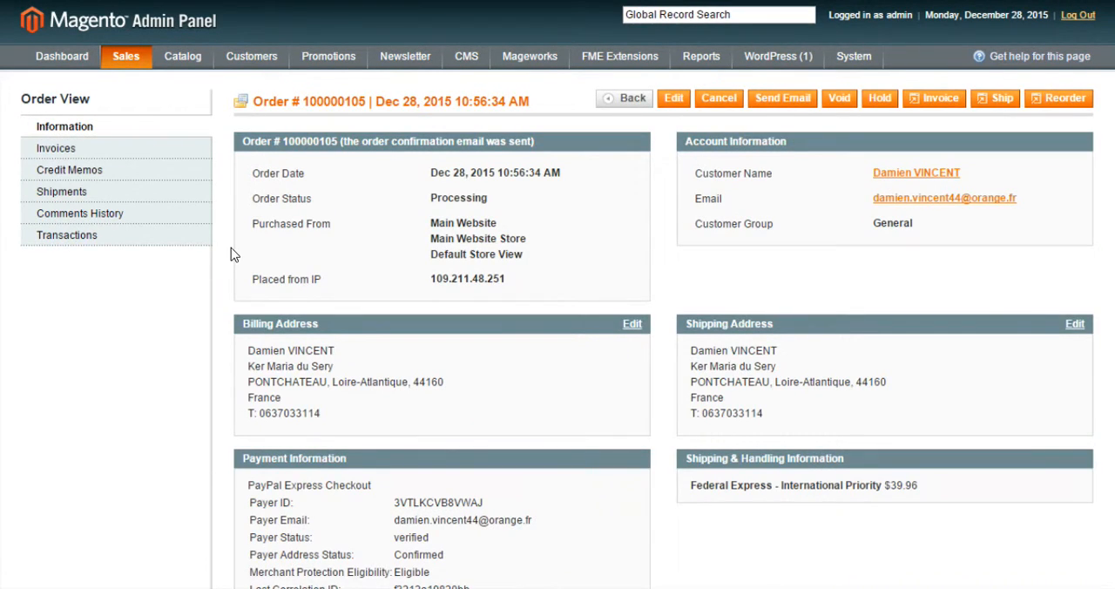
{"action": "scroll", "coordinate": [231, 247], "scroll_direction": "down", "scroll_amount": 7}
{"action": "scroll", "coordinate": [231, 247], "scroll_direction": "up", "scroll_amount": 3}
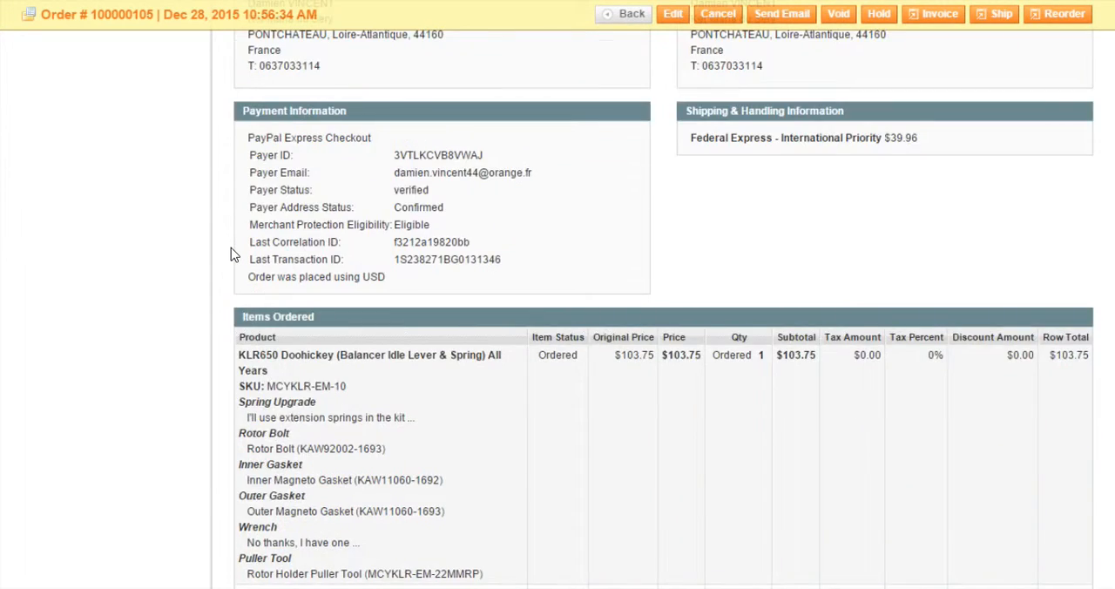
{"action": "scroll", "coordinate": [231, 253], "scroll_direction": "down", "scroll_amount": 5}
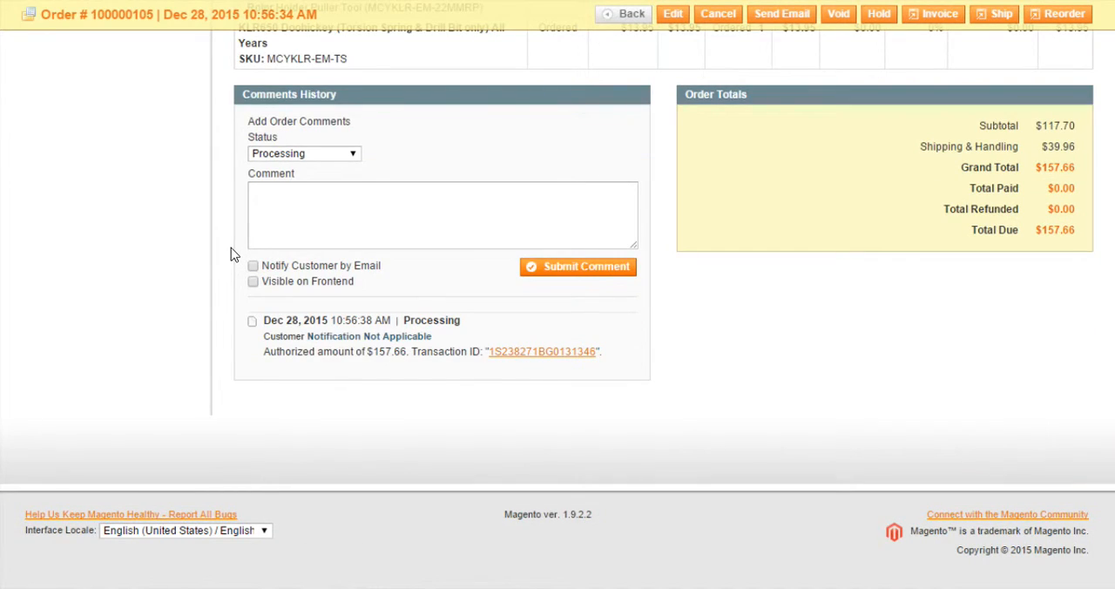
{"action": "scroll", "coordinate": [232, 253], "scroll_direction": "up", "scroll_amount": 5}
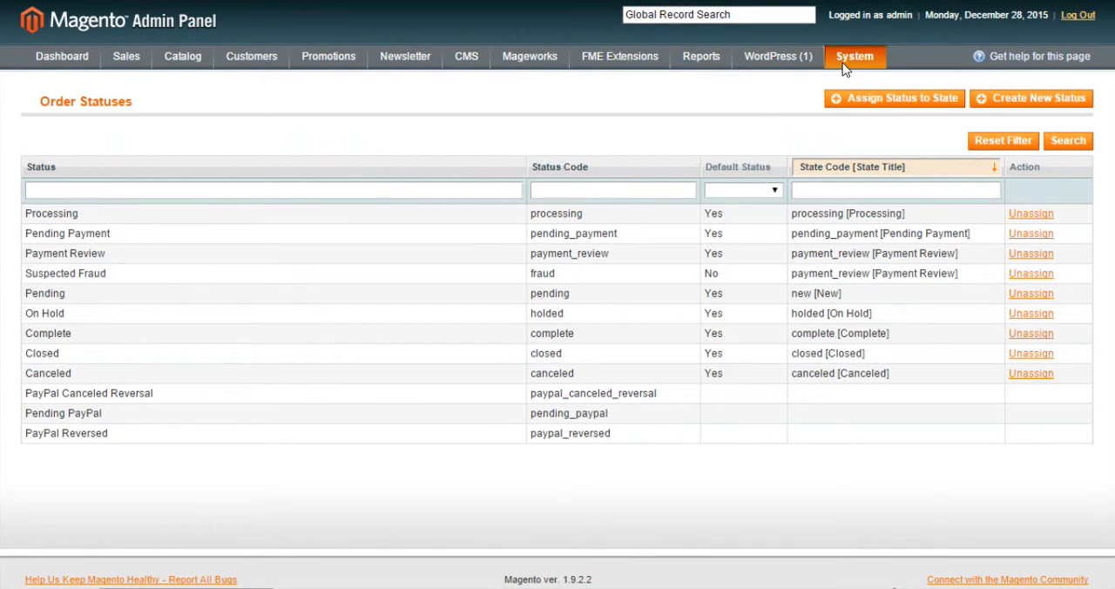
On the development site, start a new order status and enter sent_to_warehouse as its status code.
{"action": "mouse_move", "coordinate": [849, 62]}
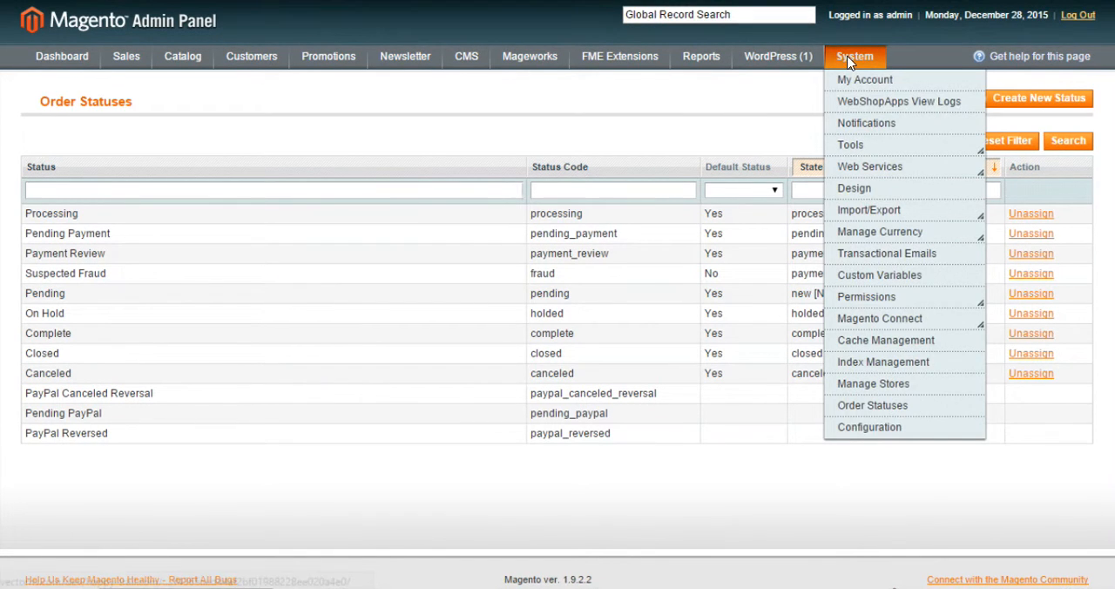
{"action": "left_click", "coordinate": [853, 406]}
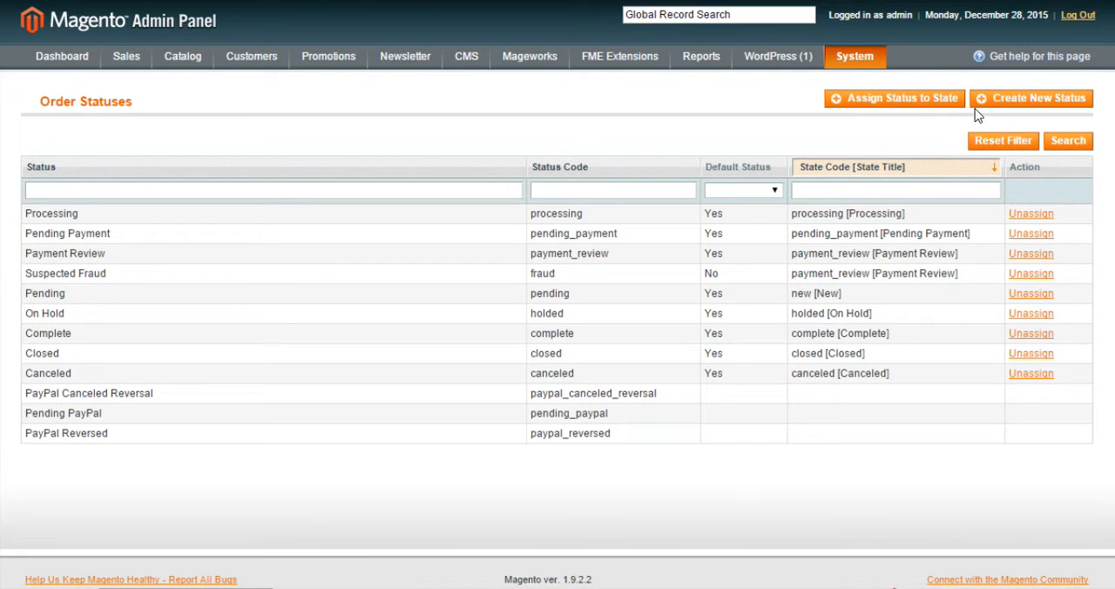
{"action": "left_click", "coordinate": [1002, 101]}
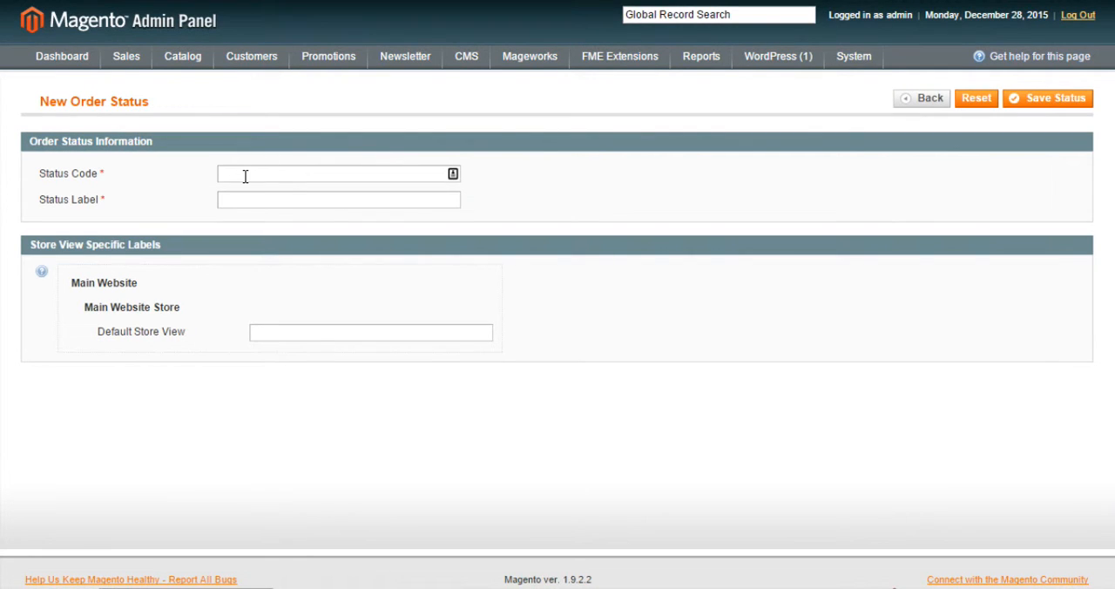
{"action": "left_click", "coordinate": [244, 174]}
{"action": "type", "text": "sent_to"}
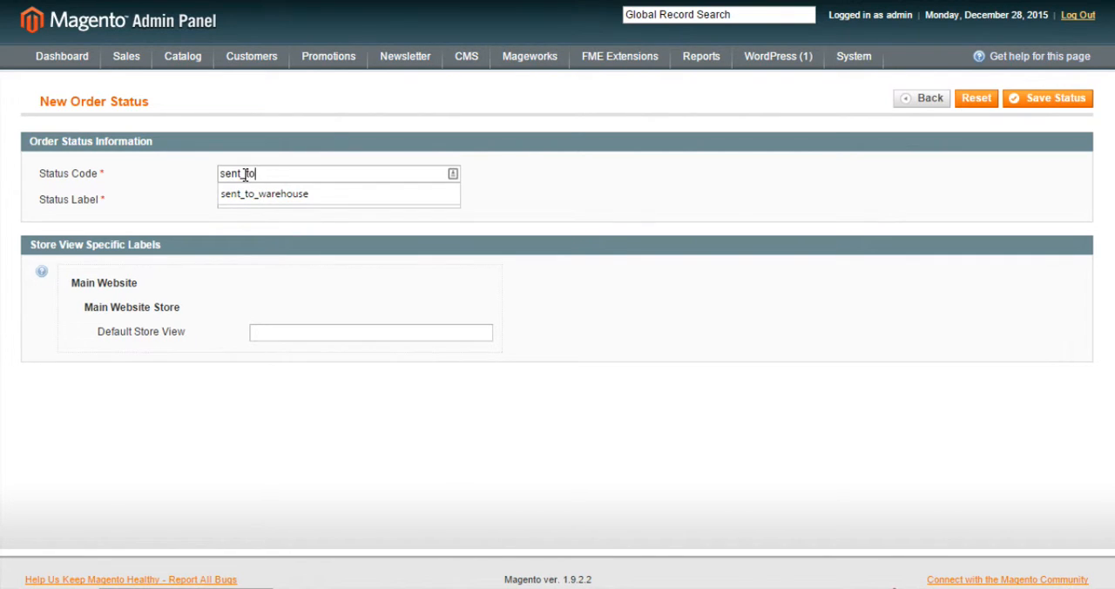
{"action": "type", "text": "_warehouse"}
{"action": "key", "text": "Tab"}
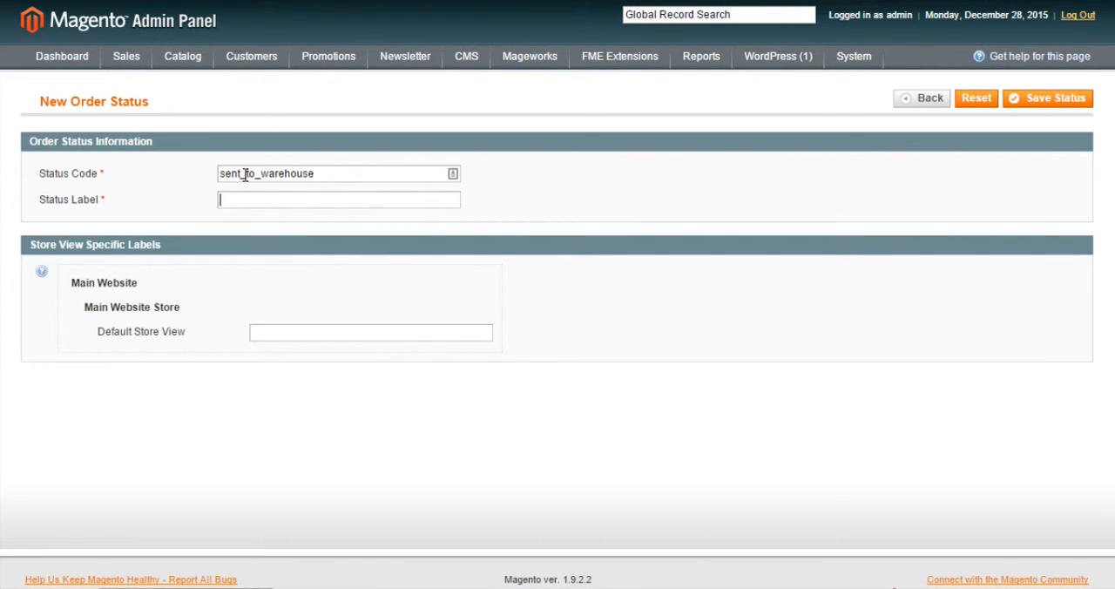
Set the status label to "Sent to Warehouse" and save the new order status.
{"action": "type", "text": "Sent to"}
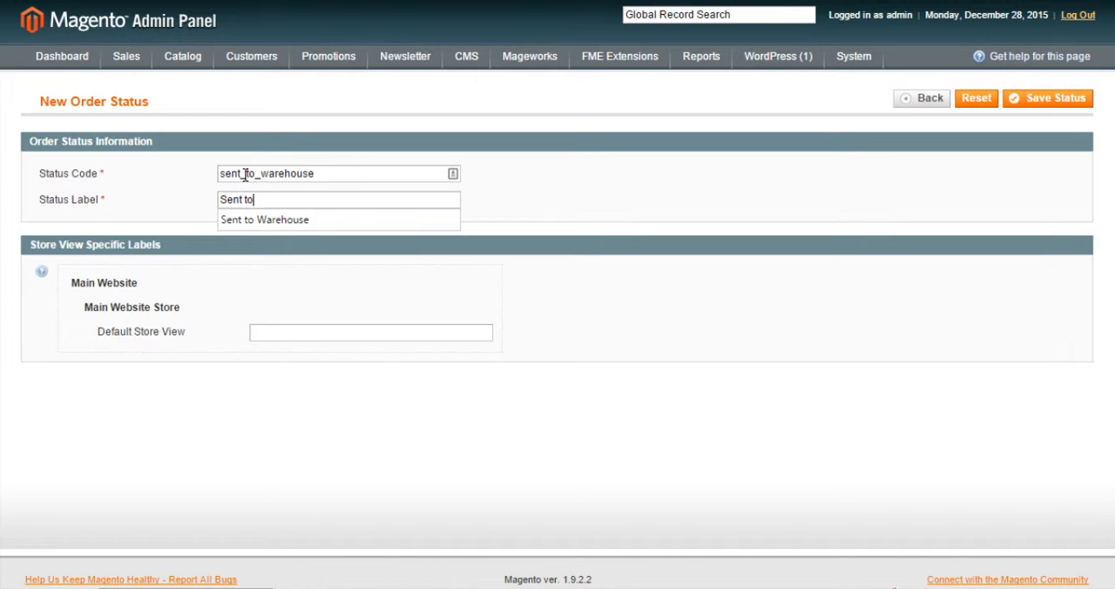
{"action": "type", "text": " Warehouse"}
{"action": "left_click", "coordinate": [501, 205]}
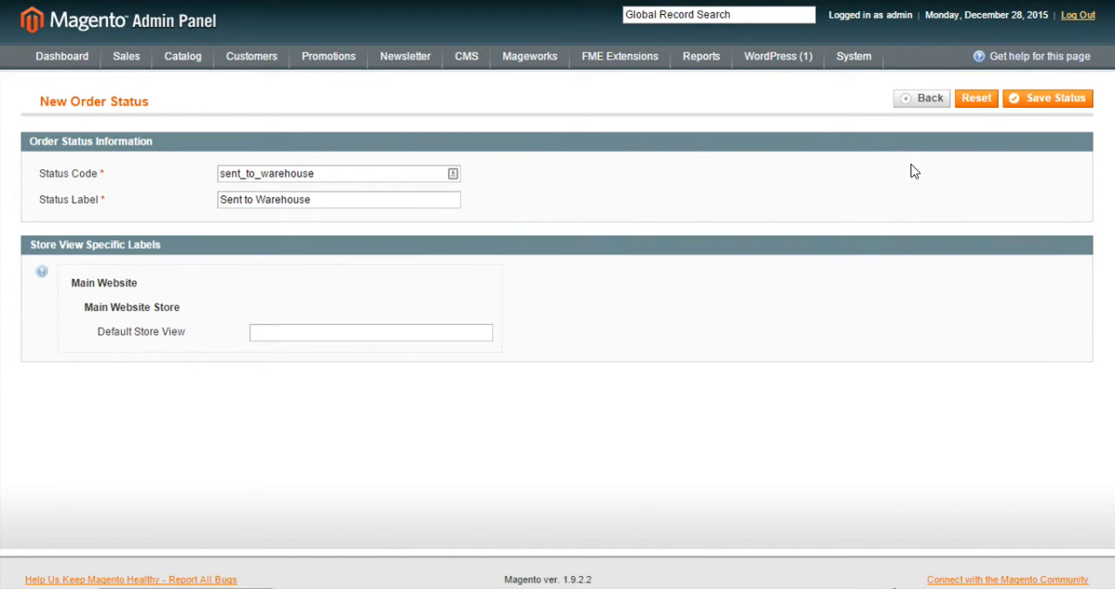
{"action": "left_click", "coordinate": [1039, 102]}
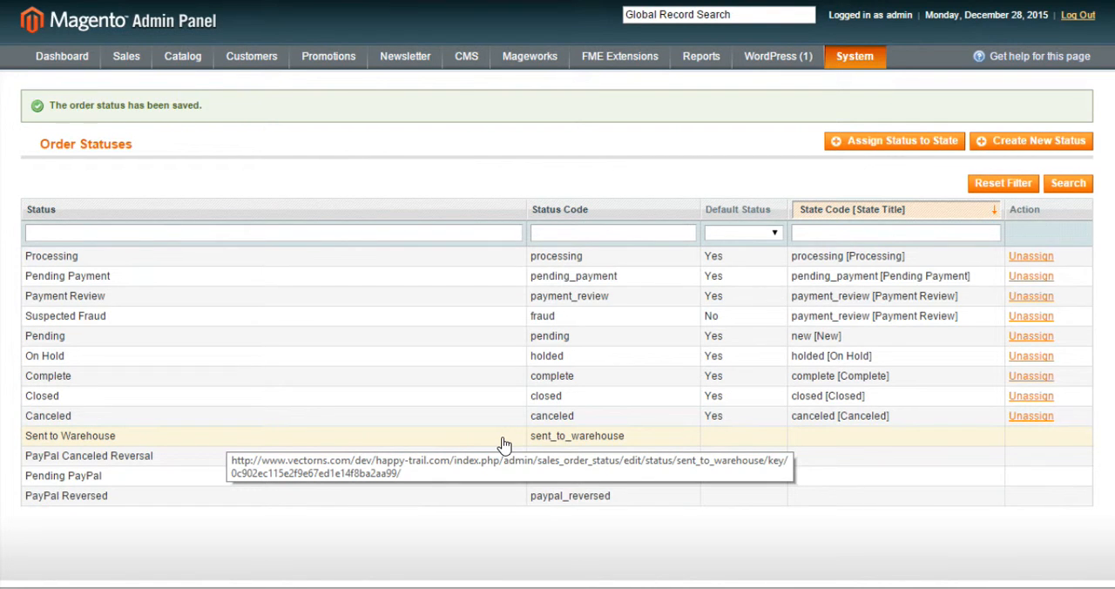
Assign the new Sent to Warehouse status to the Processing state without making it the default, and save the assignment.
{"action": "left_click", "coordinate": [879, 144]}
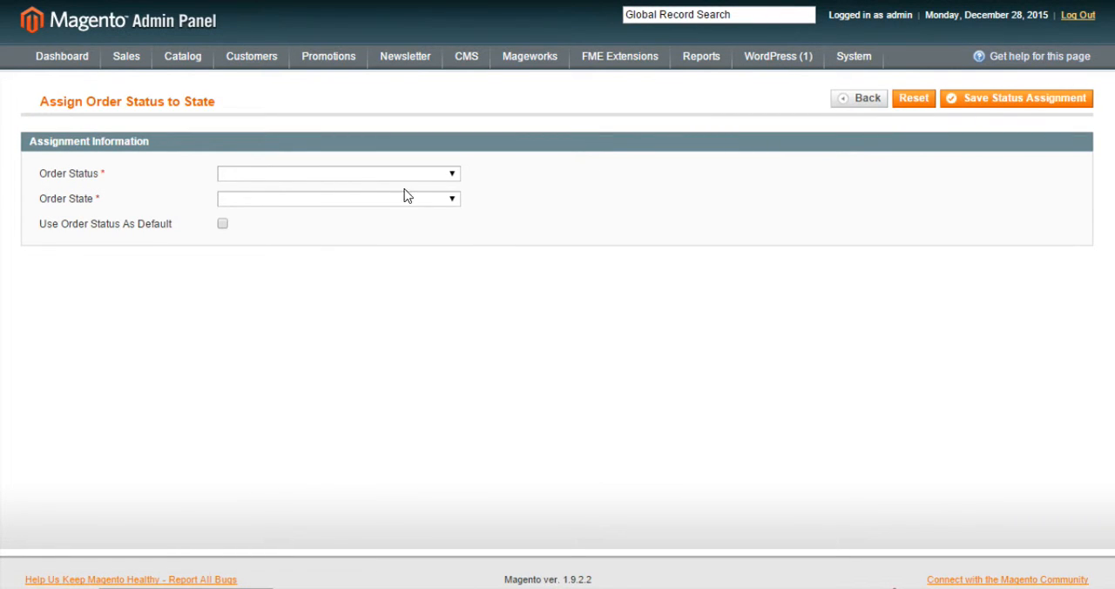
{"action": "left_click", "coordinate": [322, 178]}
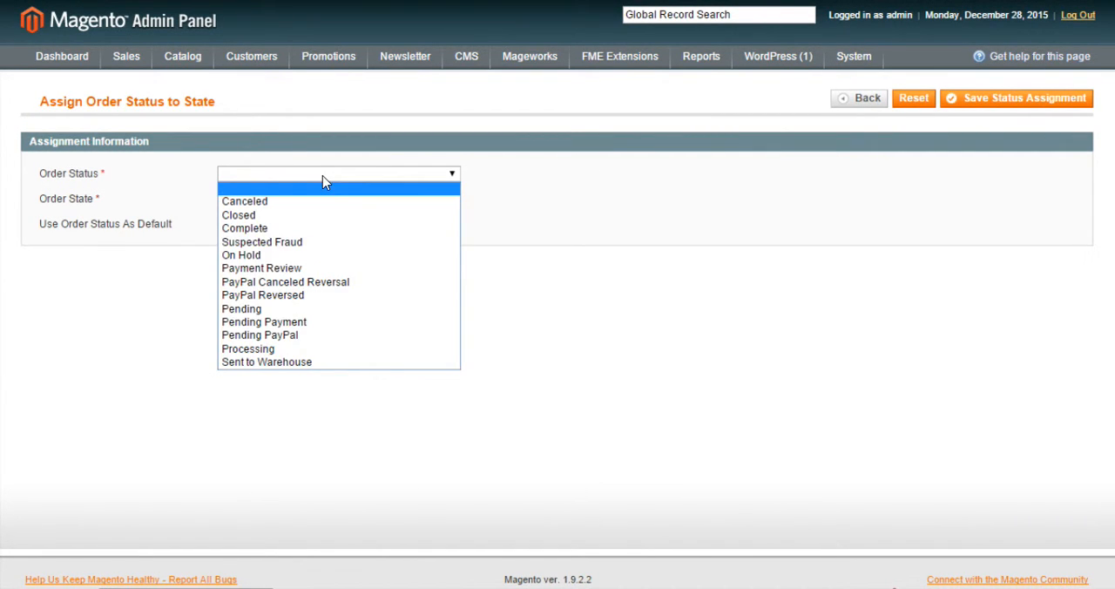
{"action": "left_click", "coordinate": [281, 362]}
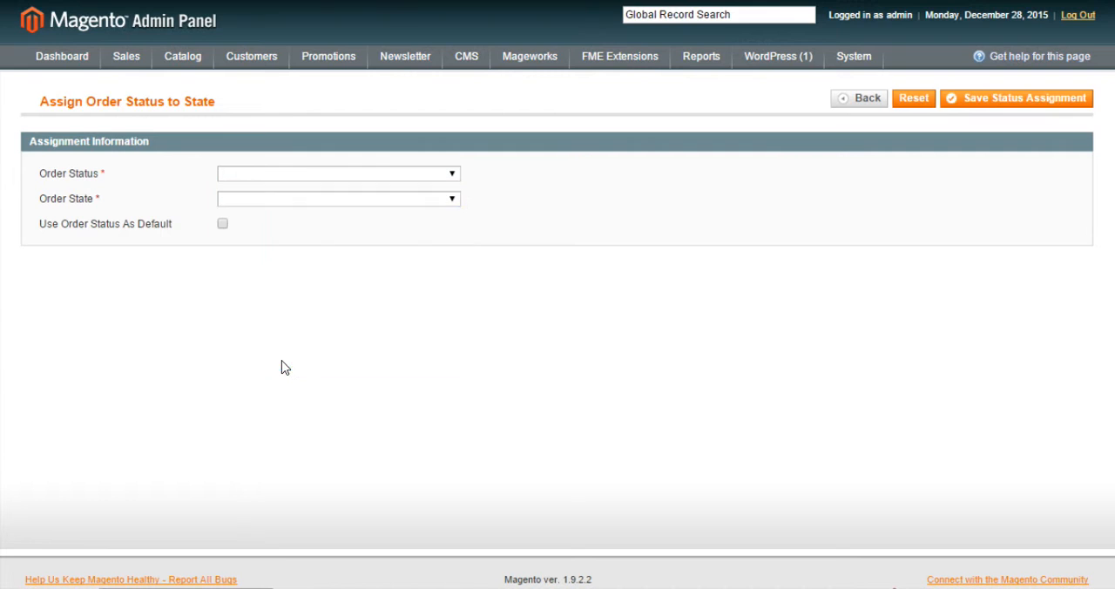
{"action": "left_click", "coordinate": [321, 202]}
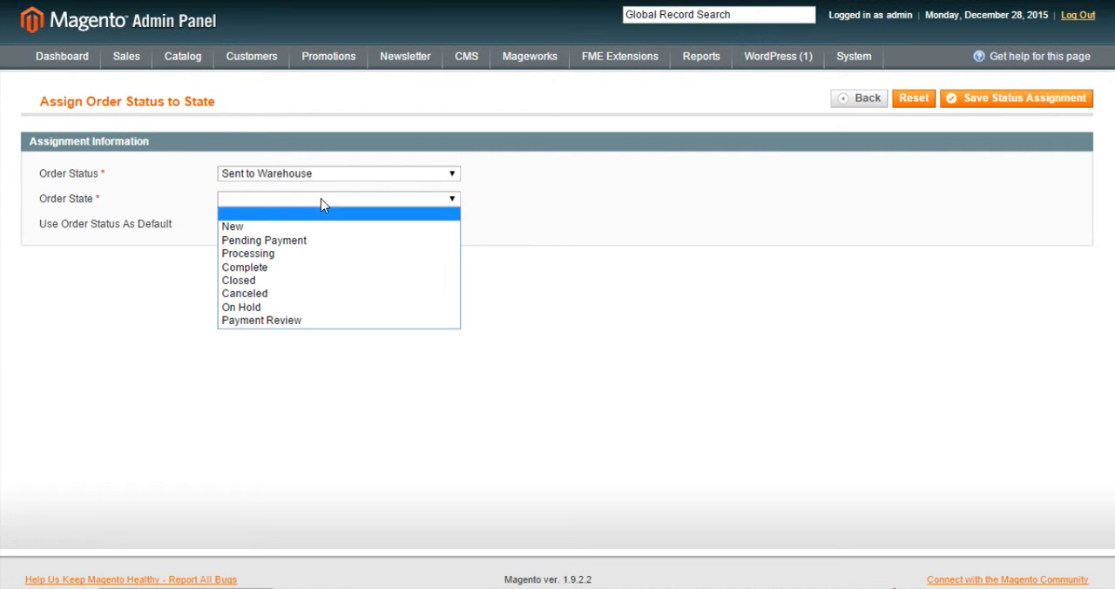
{"action": "left_click", "coordinate": [295, 253]}
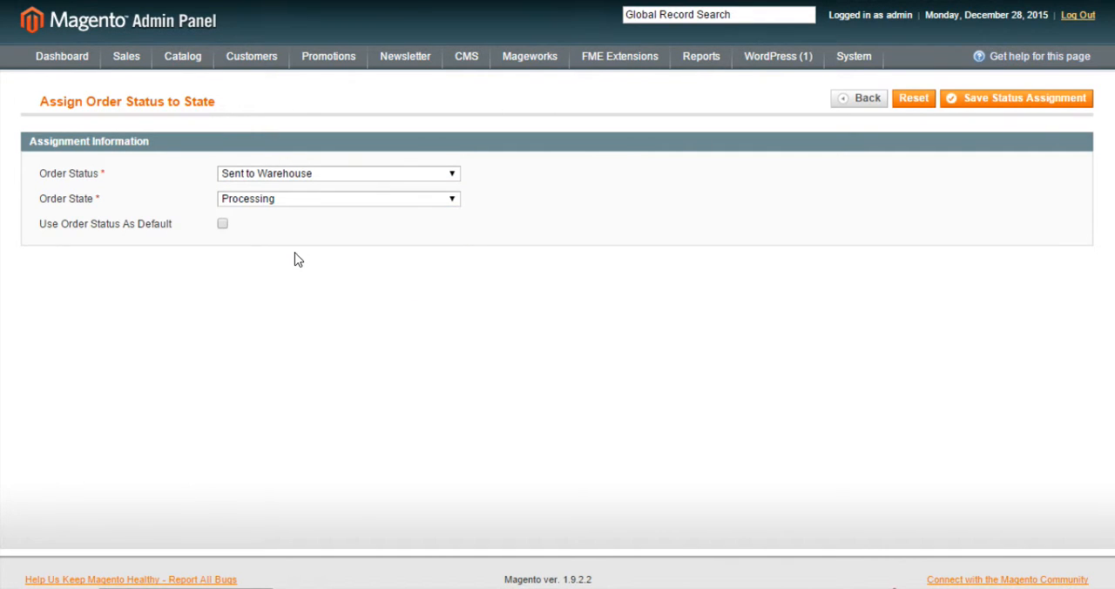
{"action": "left_click", "coordinate": [354, 203]}
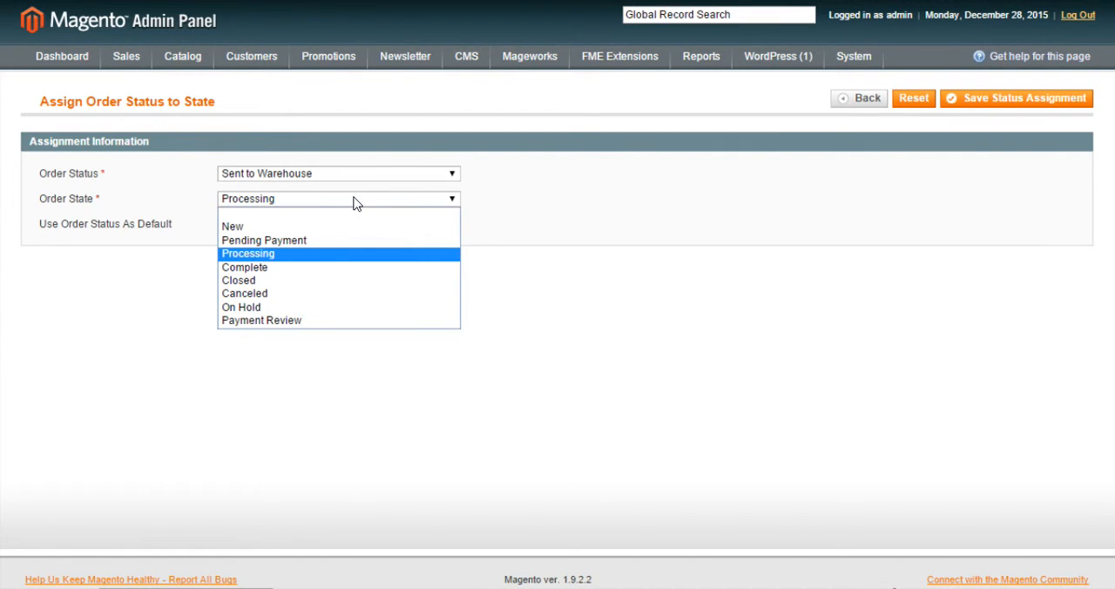
{"action": "left_click", "coordinate": [322, 259]}
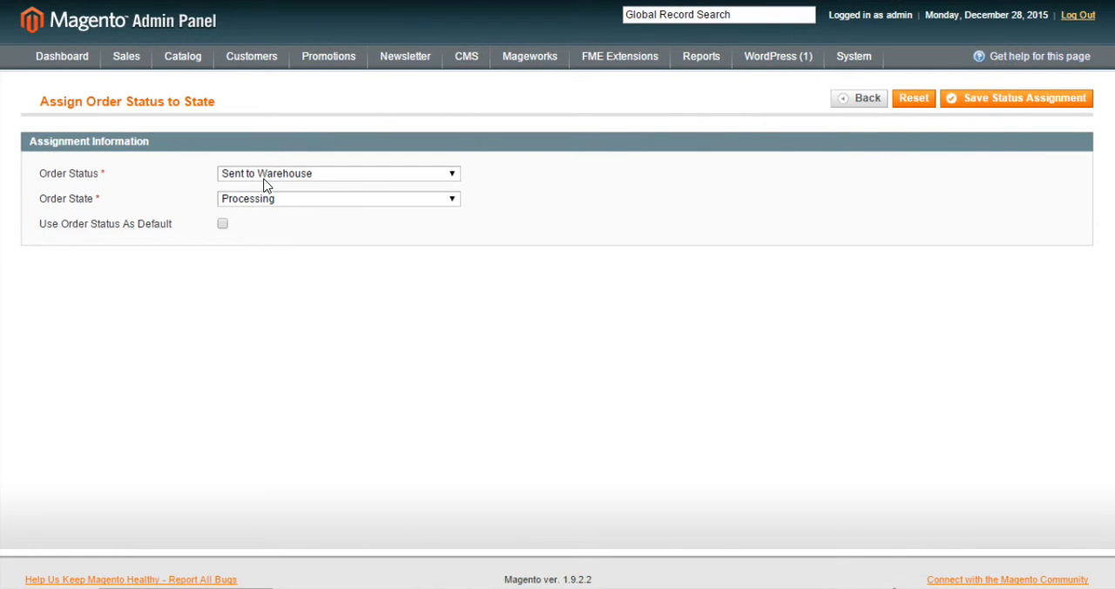
{"action": "left_click", "coordinate": [1005, 105]}
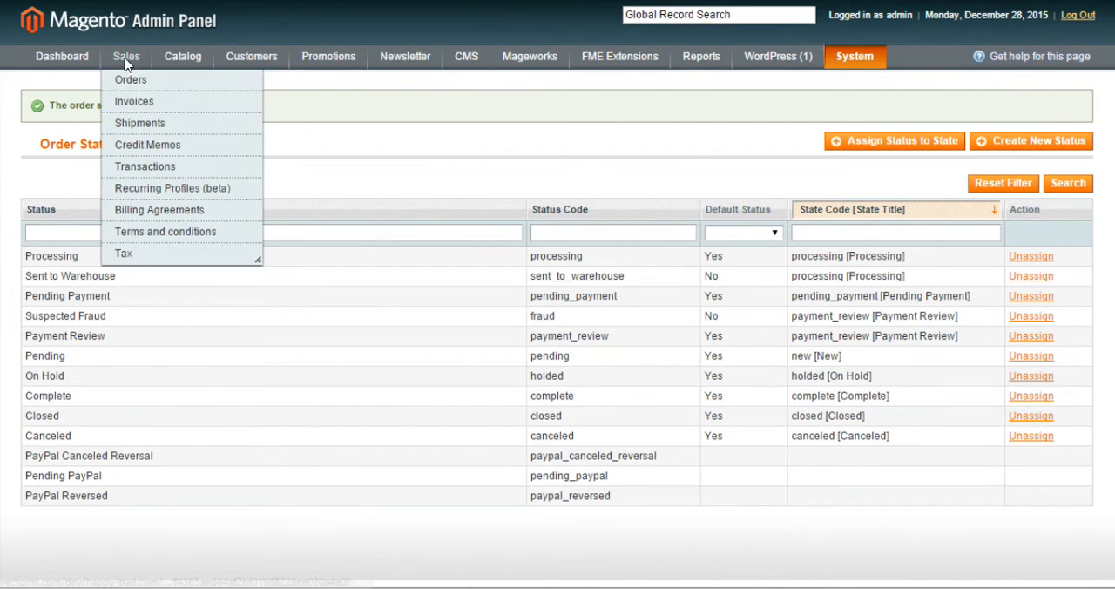
Open the most recent sales order and select Sent to Warehouse as its status in the comments history.
{"action": "left_click", "coordinate": [120, 80]}
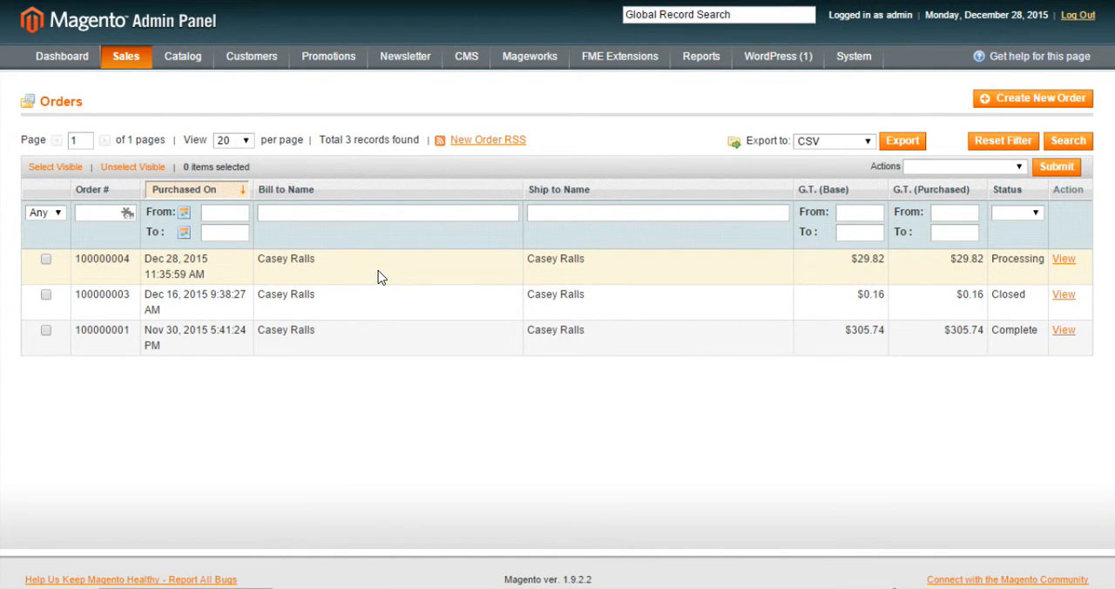
{"action": "left_click", "coordinate": [380, 277]}
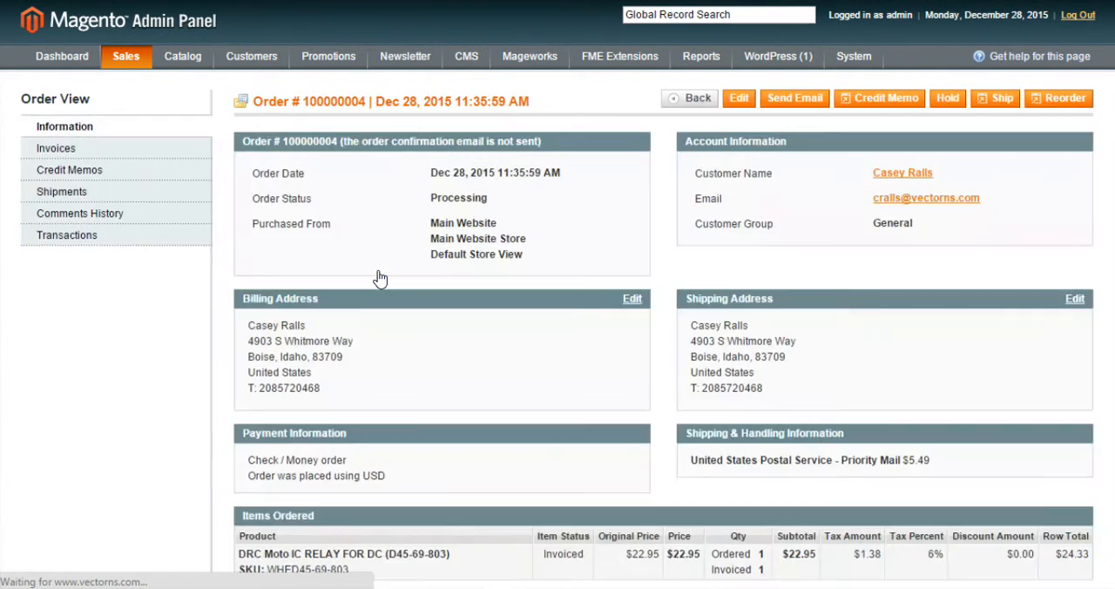
{"action": "scroll", "coordinate": [378, 277], "scroll_direction": "down", "scroll_amount": 6}
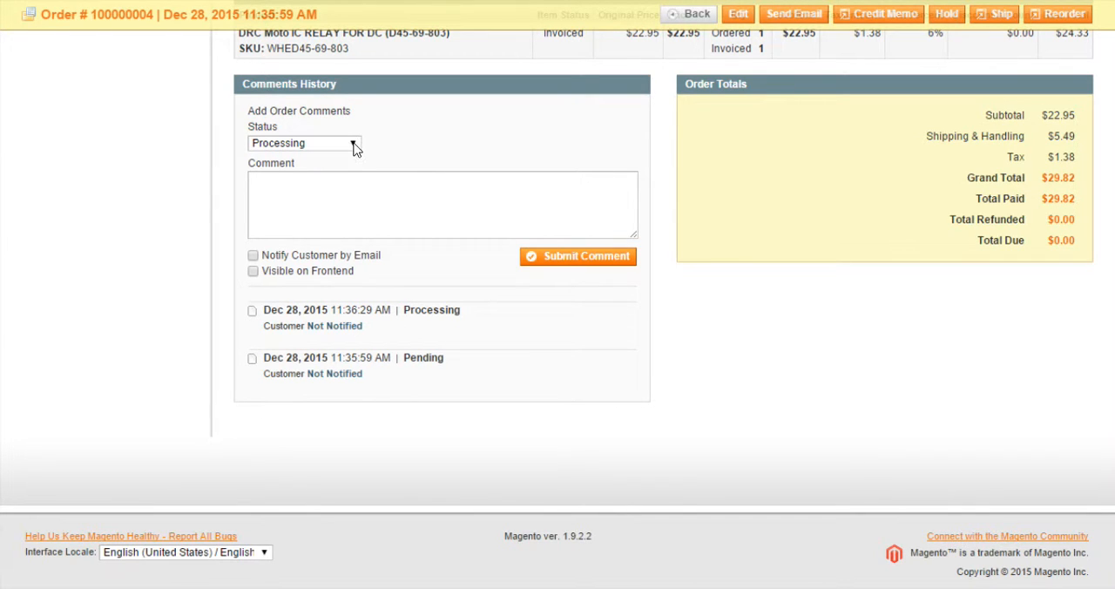
{"action": "left_click", "coordinate": [352, 146]}
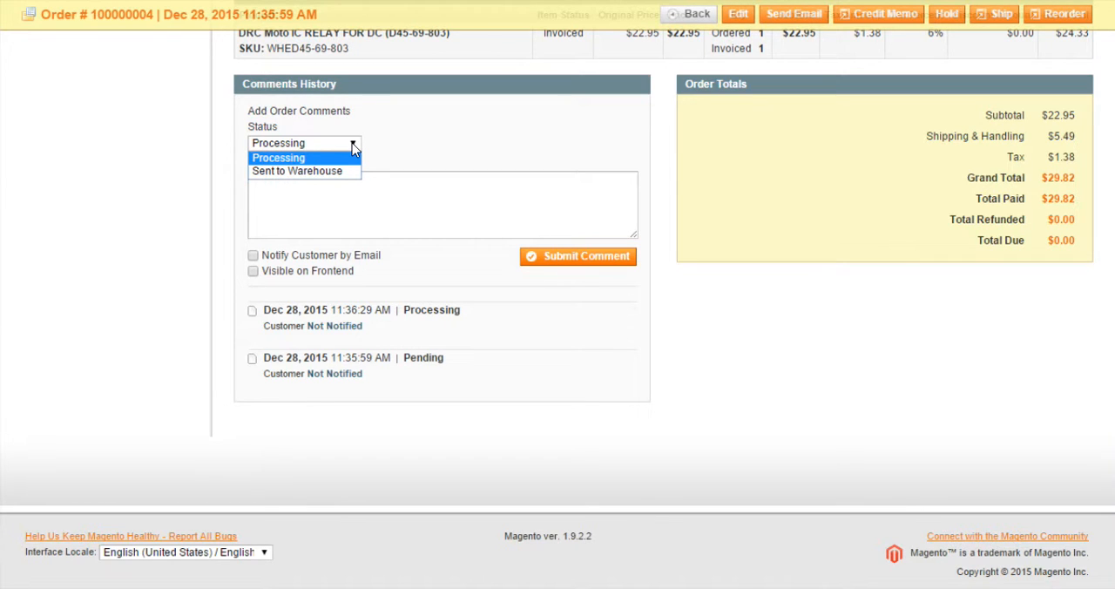
{"action": "left_click", "coordinate": [318, 173]}
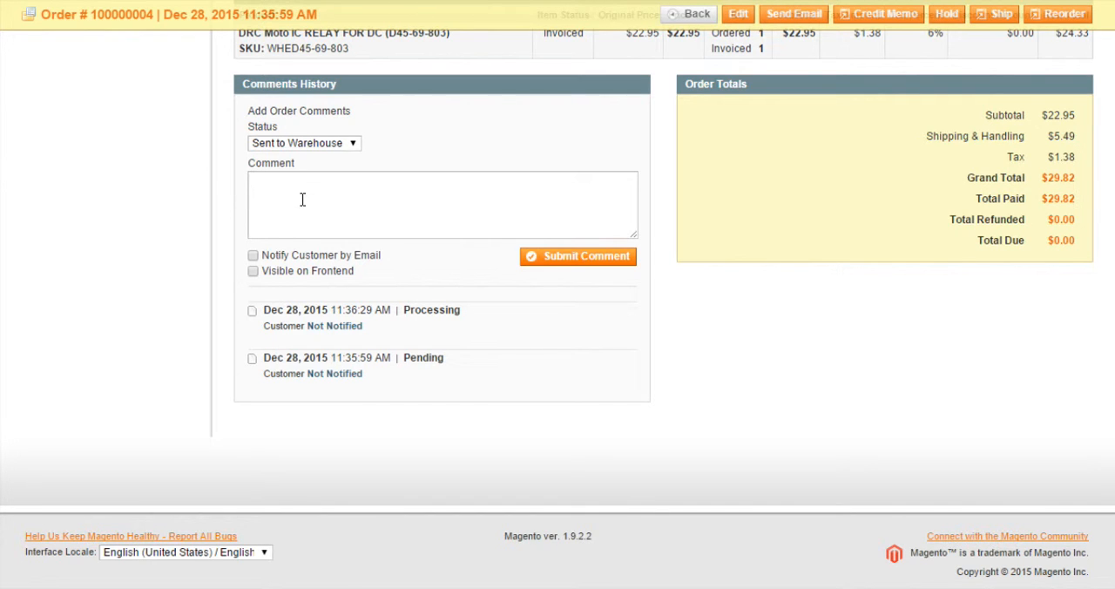
Enter the order comment "This order was sent to the warehouse today at 3:50PM" and submit it without customer notification or frontend visibility.
{"action": "type", "text": "This order was sent to the warehouse"}
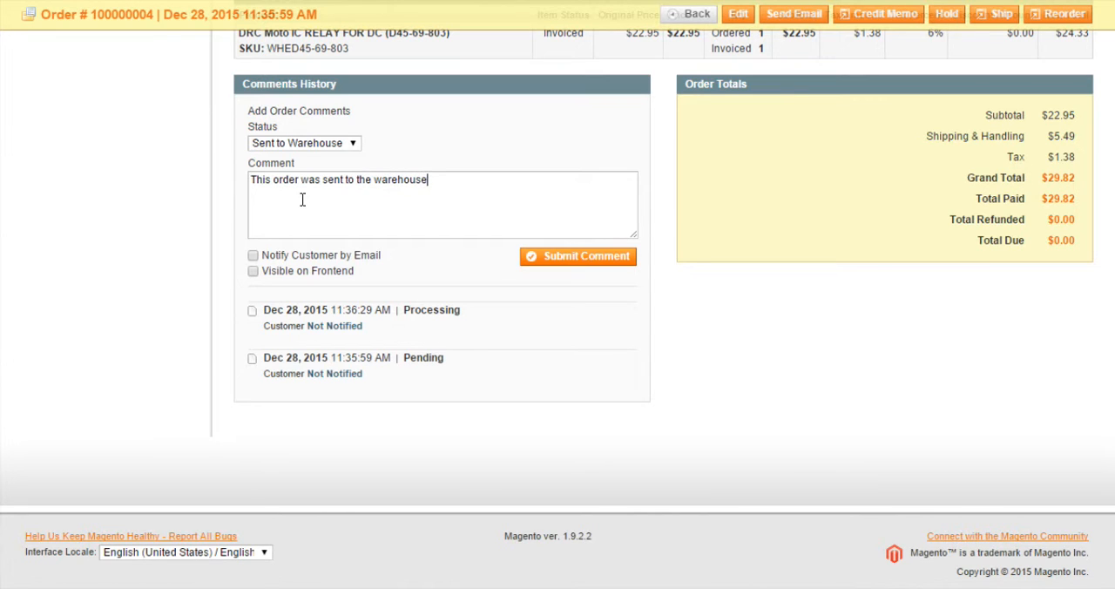
{"action": "type", "text": " today at 3:50PM"}
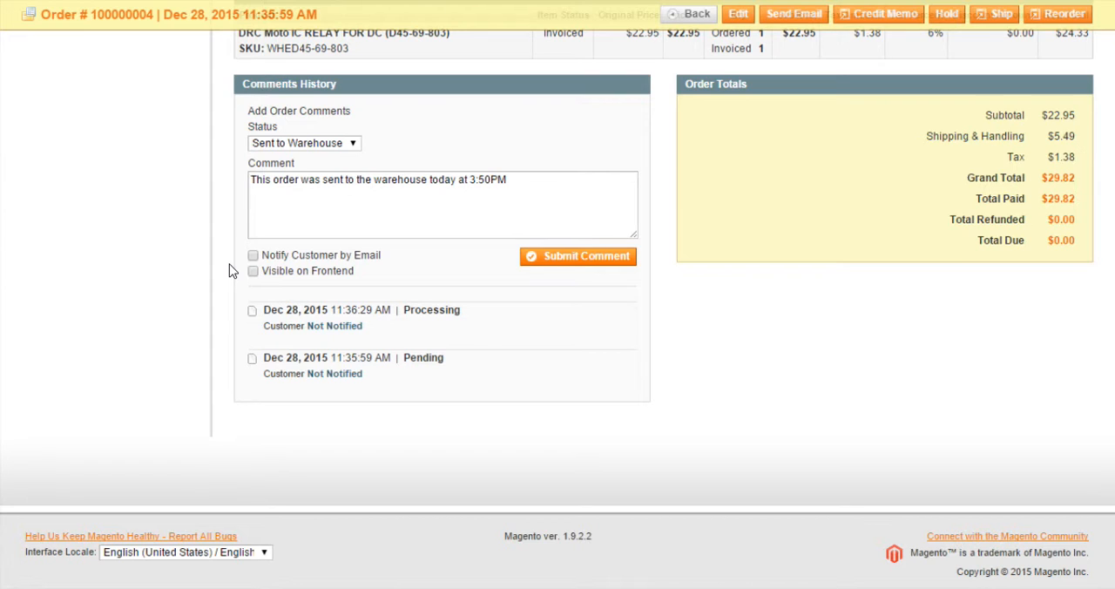
{"action": "left_click", "coordinate": [252, 271]}
{"action": "left_click", "coordinate": [253, 273]}
{"action": "left_click", "coordinate": [550, 261]}
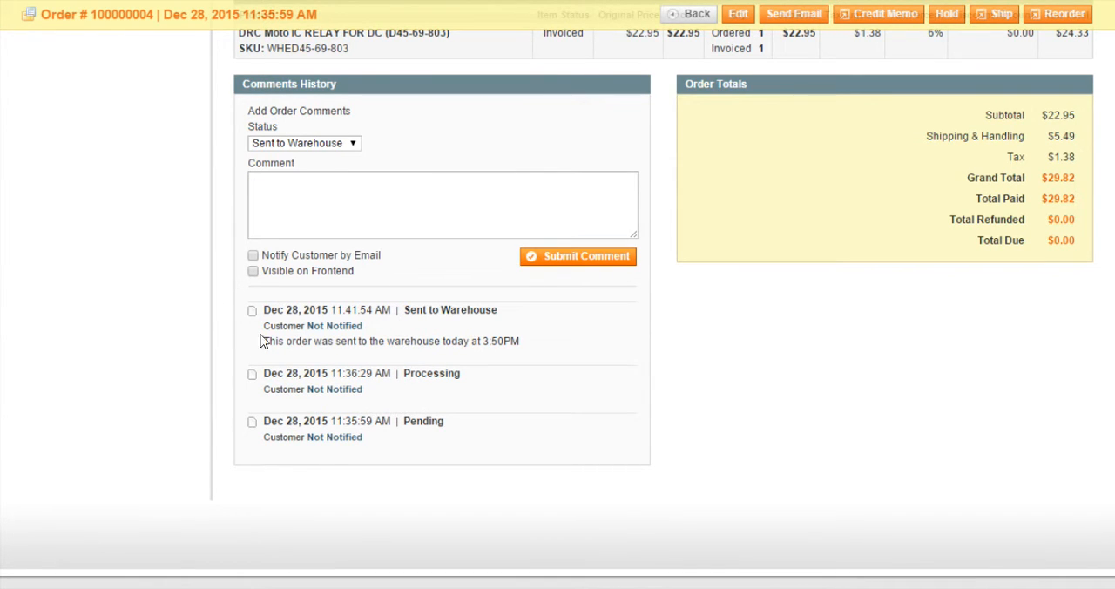
Examine the date and status of the newest comments history entry, and check the order status in the reloaded order's information.
{"action": "left_click_drag", "start_coordinate": [264, 308], "coordinate": [388, 310]}
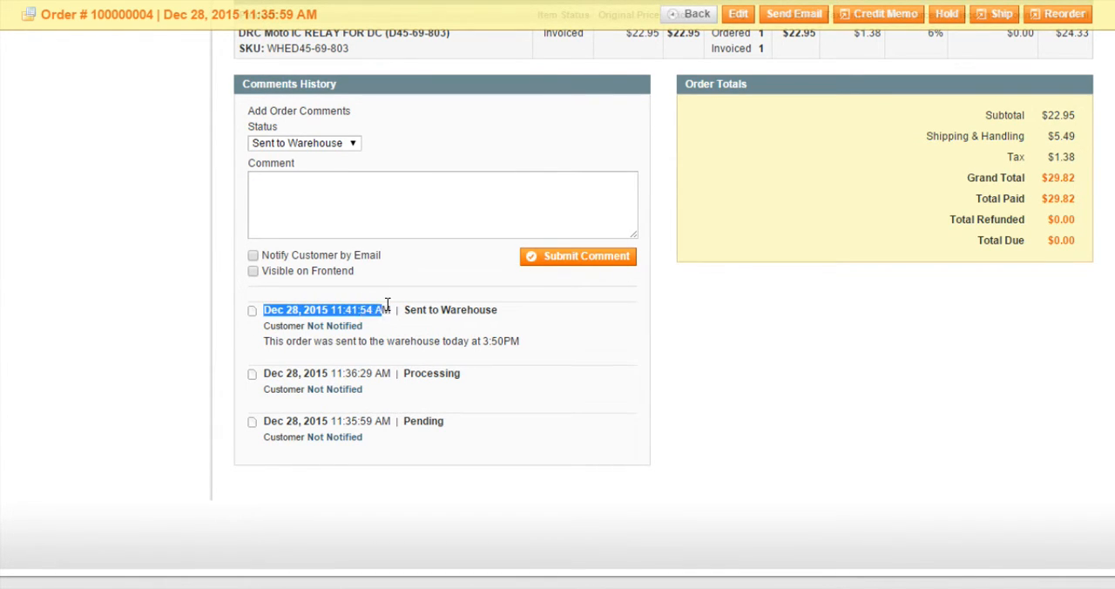
{"action": "left_click", "coordinate": [222, 332]}
{"action": "left_click_drag", "start_coordinate": [405, 310], "coordinate": [498, 312]}
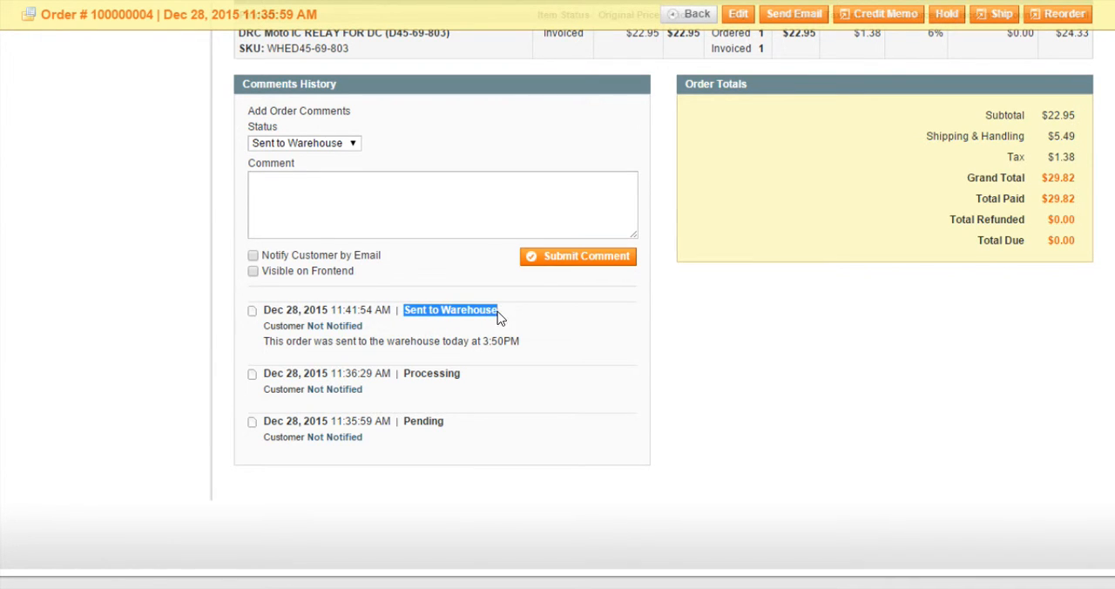
{"action": "left_click", "coordinate": [225, 351]}
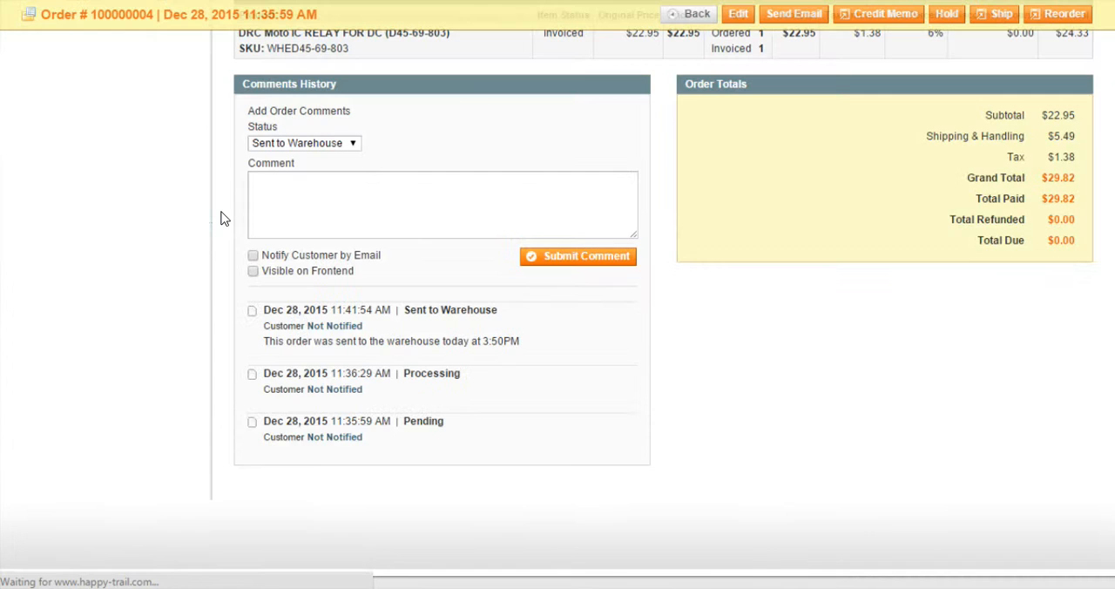
{"action": "scroll", "coordinate": [225, 218], "scroll_direction": "up", "scroll_amount": 6}
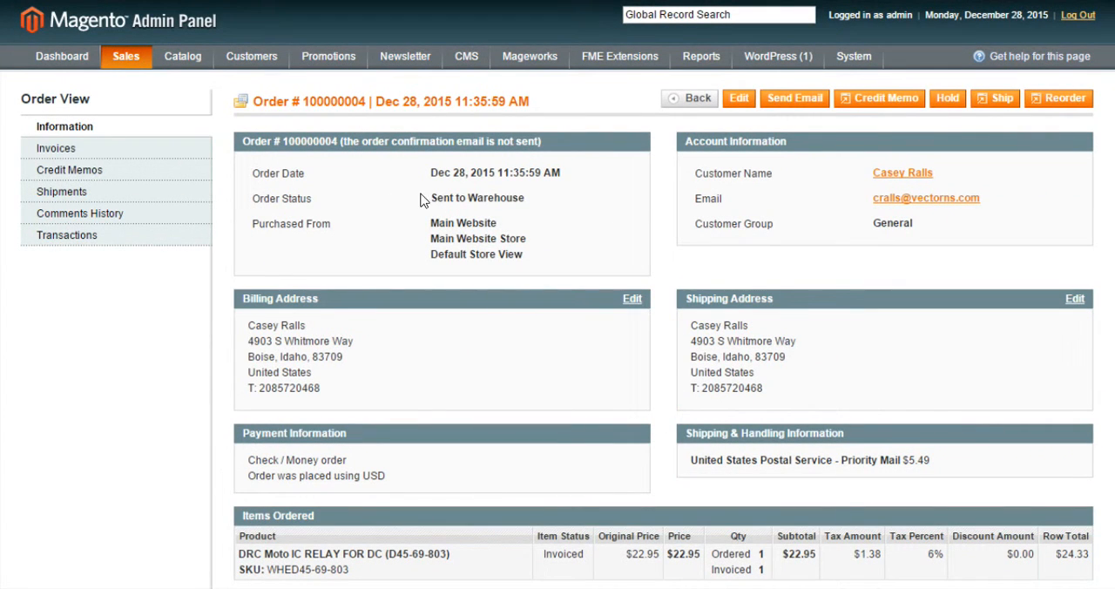
{"action": "left_click_drag", "start_coordinate": [421, 199], "coordinate": [549, 210]}
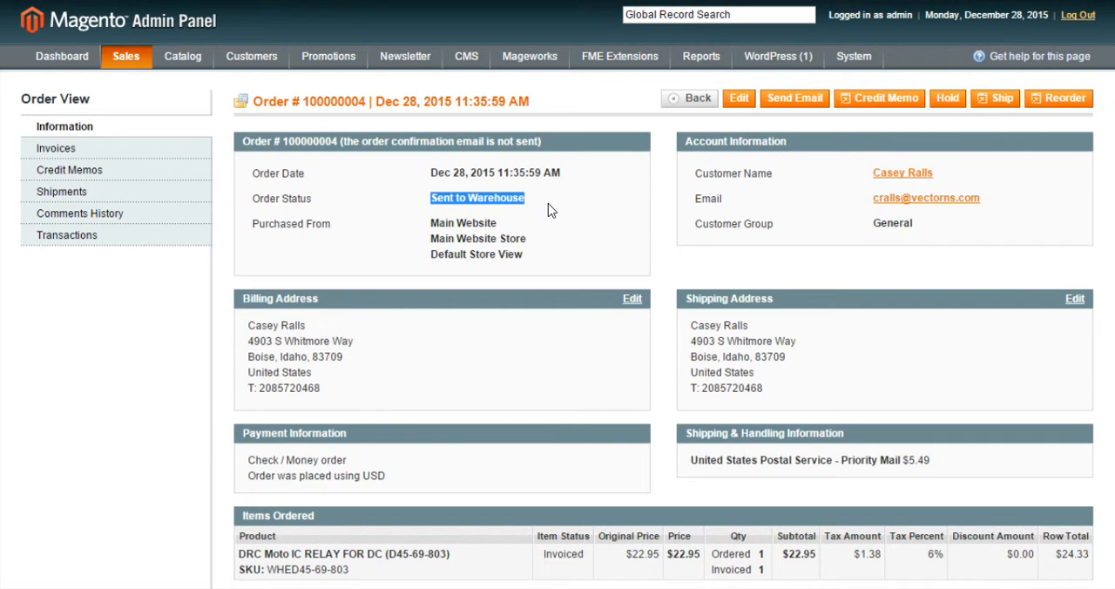
{"action": "mouse_move", "coordinate": [131, 63]}
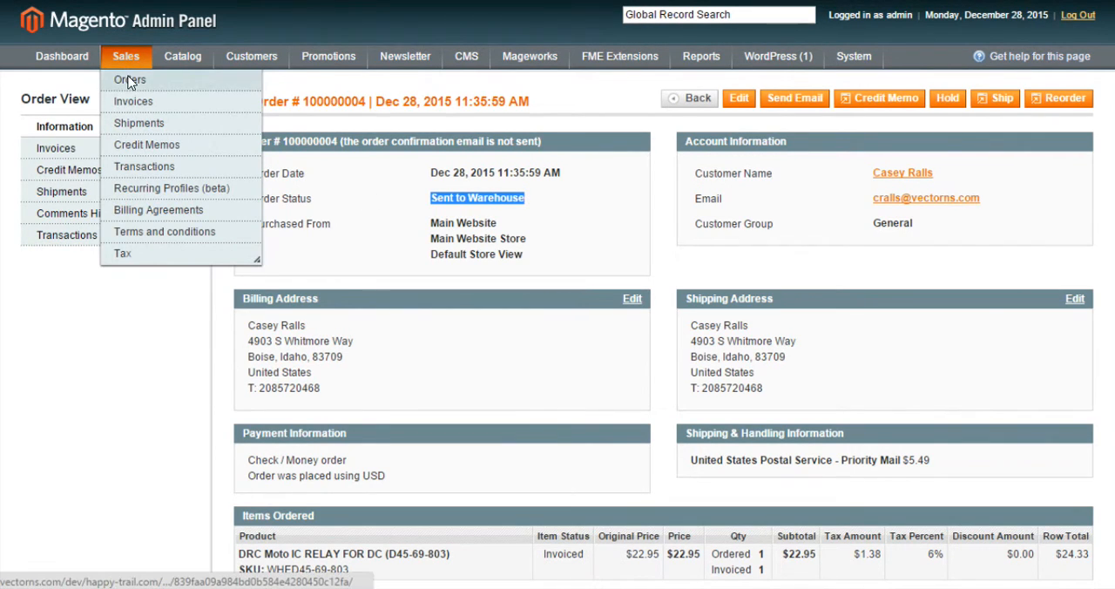
{"action": "left_click", "coordinate": [246, 85]}
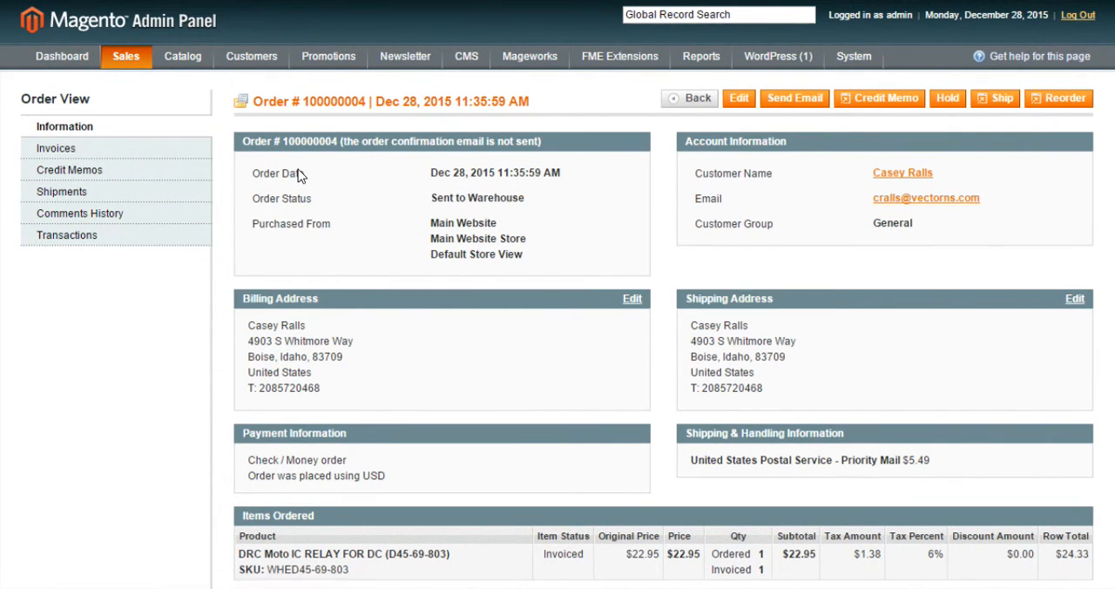